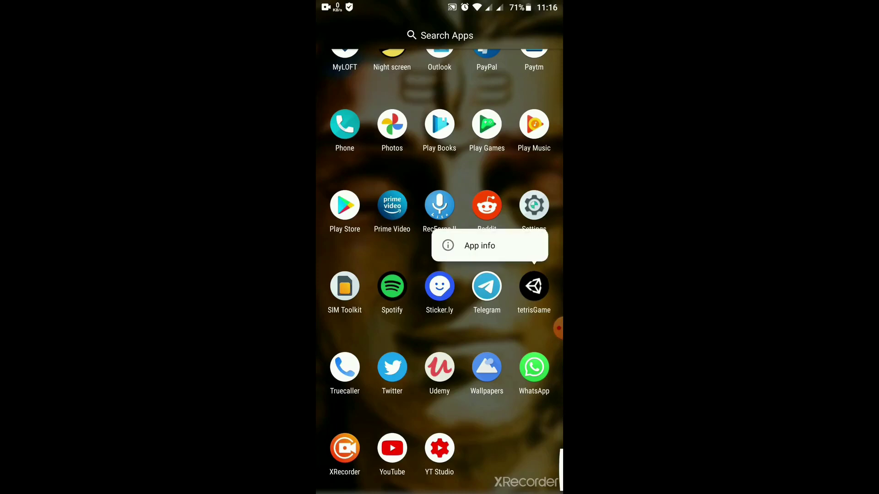
Launch tetrisGame on the phone, play a round of Tetris, then quit to the app drawer.
{"action": "left_click", "coordinate": [534, 286]}
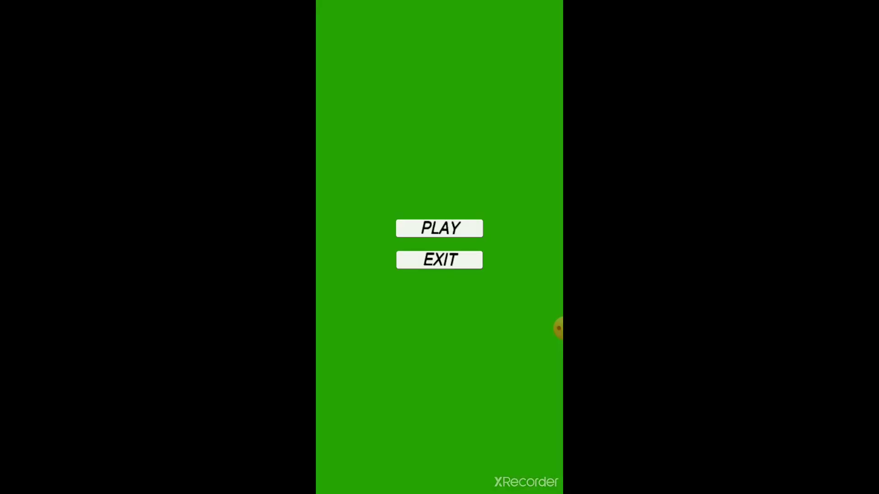
{"action": "left_click", "coordinate": [440, 228]}
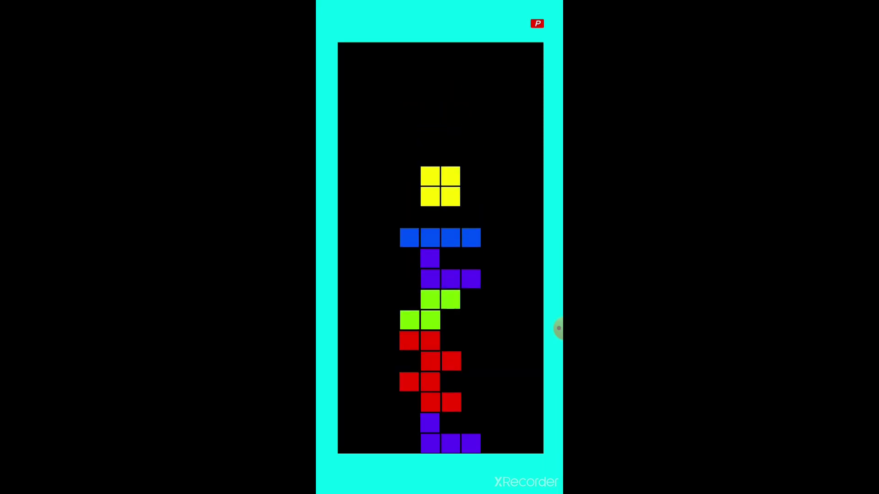
{"action": "left_click", "coordinate": [439, 257]}
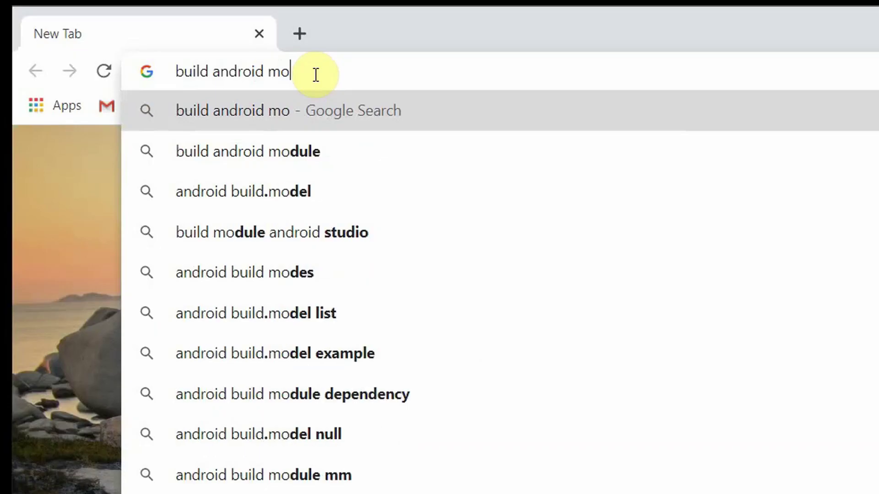
{"action": "type", "text": "bile"}
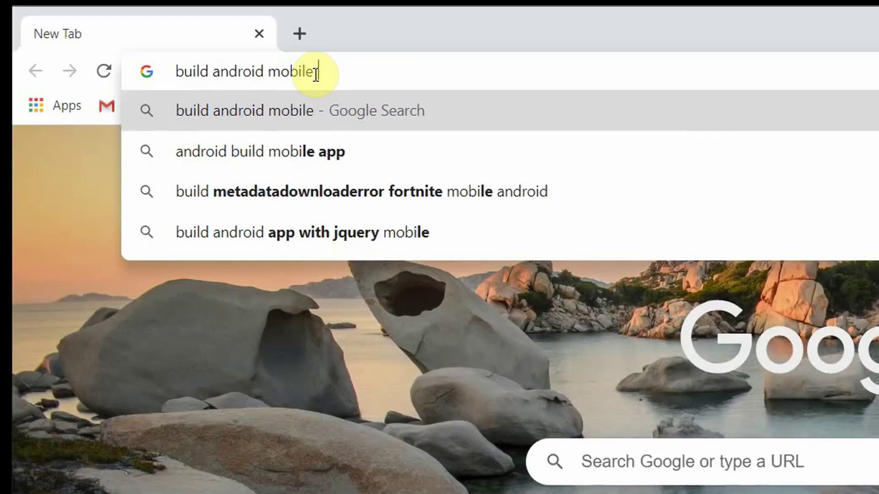
{"action": "type", "text": " game us"}
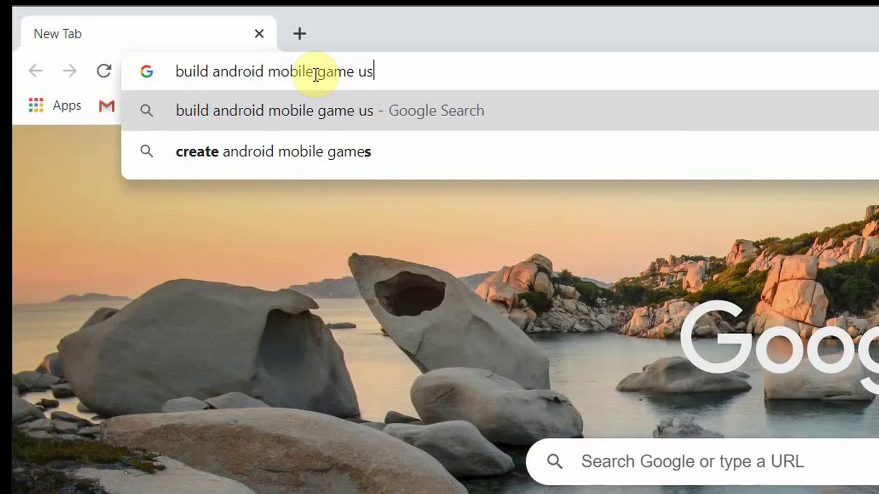
{"action": "type", "text": "ing unity"}
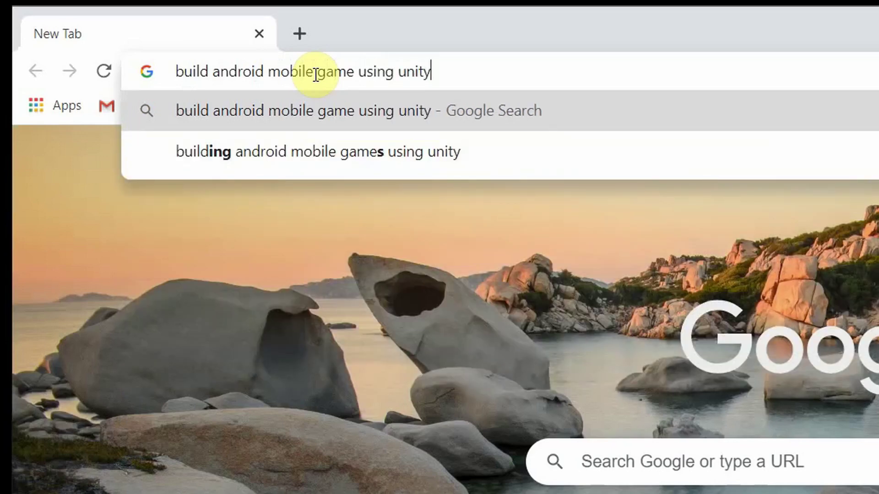
Search Google for building Android mobile games using Unity and browse the results.
{"action": "left_click", "coordinate": [408, 145]}
{"action": "scroll", "coordinate": [399, 183], "scroll_direction": "down", "scroll_amount": 2}
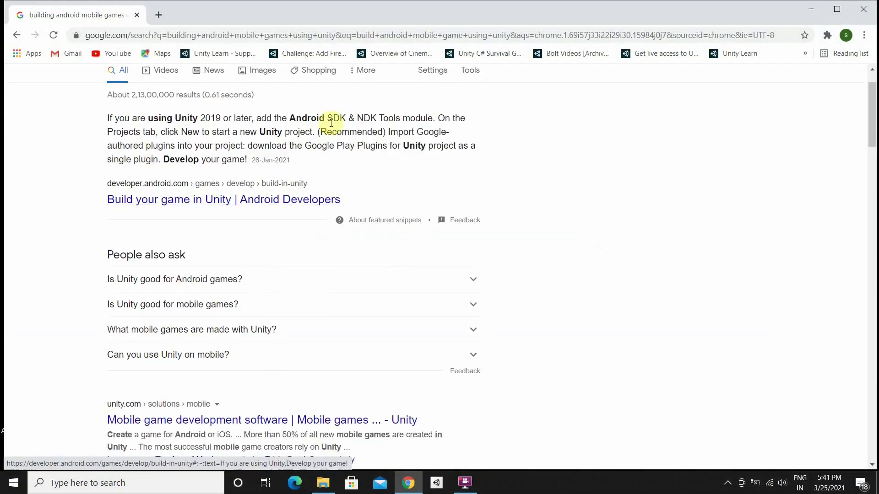
{"action": "scroll", "coordinate": [285, 177], "scroll_direction": "down", "scroll_amount": 5}
{"action": "scroll", "coordinate": [284, 177], "scroll_direction": "down", "scroll_amount": 5}
{"action": "scroll", "coordinate": [354, 221], "scroll_direction": "down", "scroll_amount": 5}
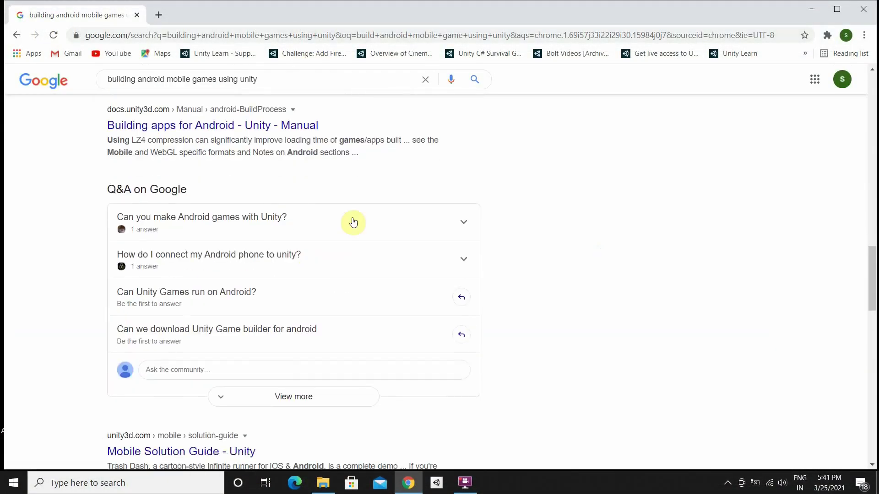
{"action": "scroll", "coordinate": [362, 223], "scroll_direction": "down", "scroll_amount": 5}
{"action": "scroll", "coordinate": [659, 278], "scroll_direction": "down", "scroll_amount": 5}
{"action": "scroll", "coordinate": [567, 298], "scroll_direction": "up", "scroll_amount": 10}
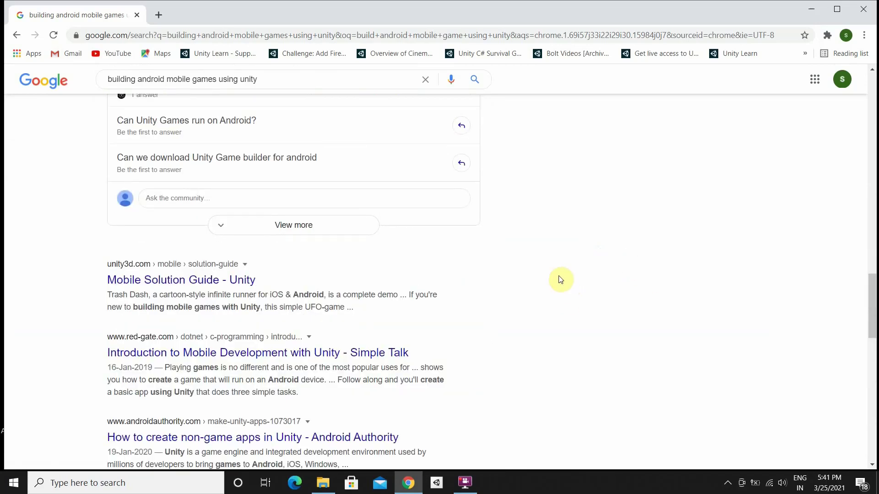
Open the 'Mobile Solution Guide - Unity' result and read through the page.
{"action": "left_click", "coordinate": [190, 287]}
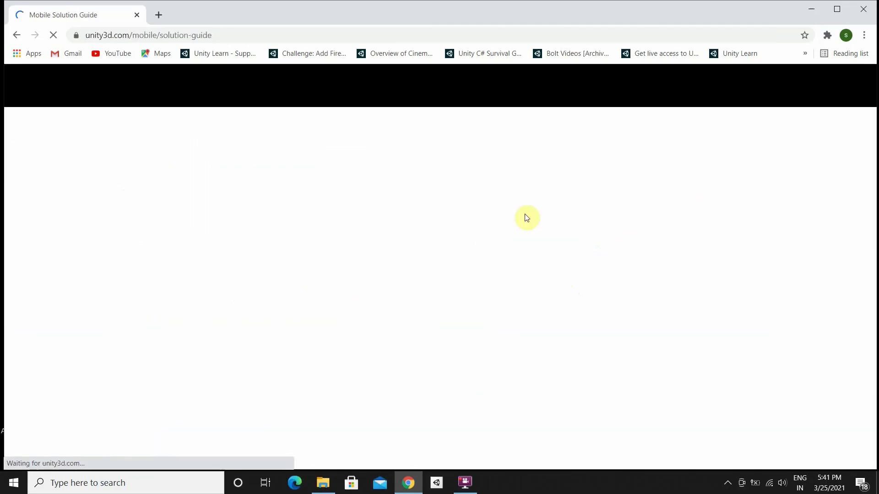
{"action": "scroll", "coordinate": [542, 254], "scroll_direction": "down", "scroll_amount": 2}
{"action": "scroll", "coordinate": [549, 201], "scroll_direction": "down", "scroll_amount": 10}
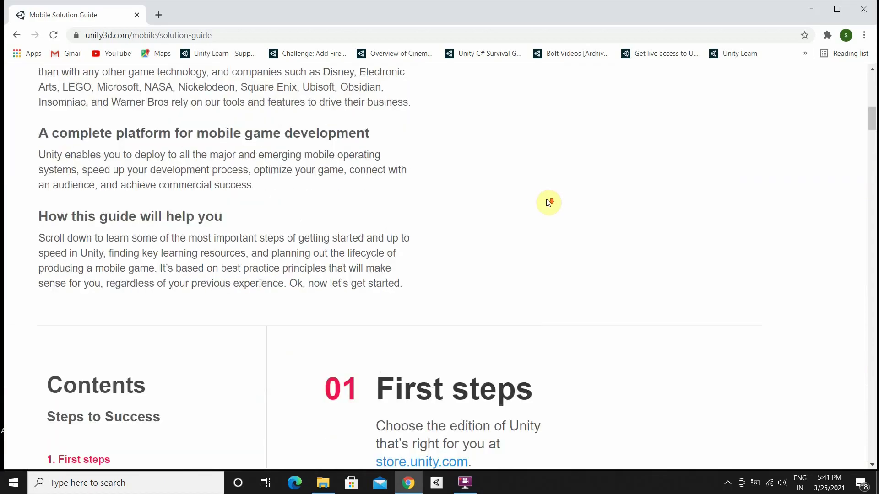
{"action": "scroll", "coordinate": [595, 215], "scroll_direction": "down", "scroll_amount": 5}
{"action": "scroll", "coordinate": [816, 216], "scroll_direction": "down", "scroll_amount": 10}
{"action": "scroll", "coordinate": [816, 216], "scroll_direction": "down", "scroll_amount": 6}
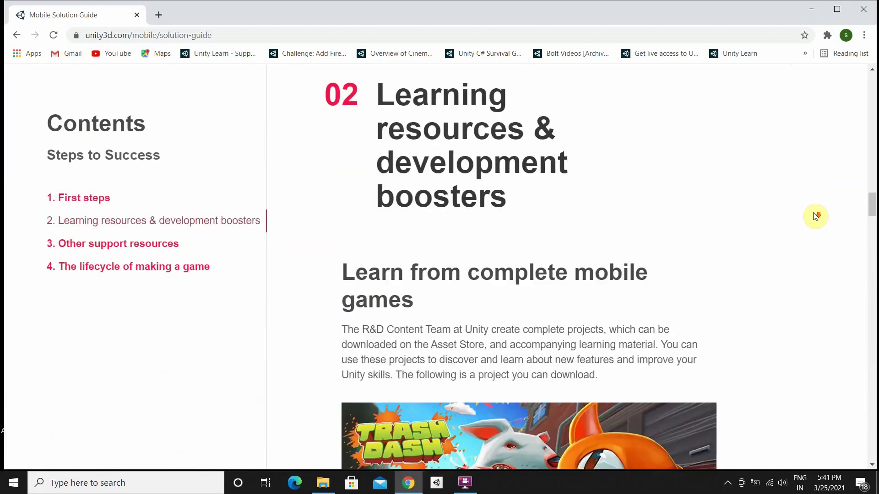
{"action": "scroll", "coordinate": [810, 183], "scroll_direction": "down", "scroll_amount": 8}
{"action": "scroll", "coordinate": [697, 265], "scroll_direction": "down", "scroll_amount": 2}
{"action": "scroll", "coordinate": [696, 268], "scroll_direction": "down", "scroll_amount": 3}
{"action": "scroll", "coordinate": [696, 267], "scroll_direction": "up", "scroll_amount": 15}
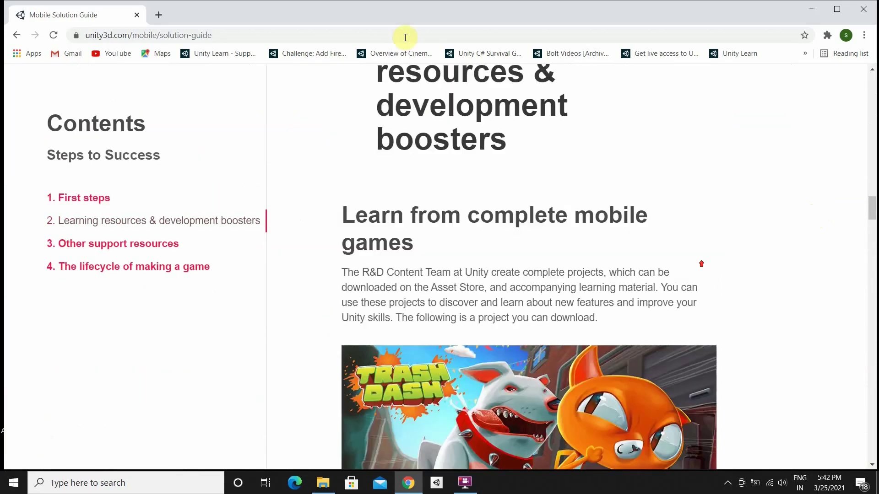
Open youtube.com in a new tab and search 'build android mobile game using unity'.
{"action": "left_click", "coordinate": [156, 13]}
{"action": "type", "text": "youtube.com"}
{"action": "key", "text": "Return"}
{"action": "left_click", "coordinate": [412, 80]}
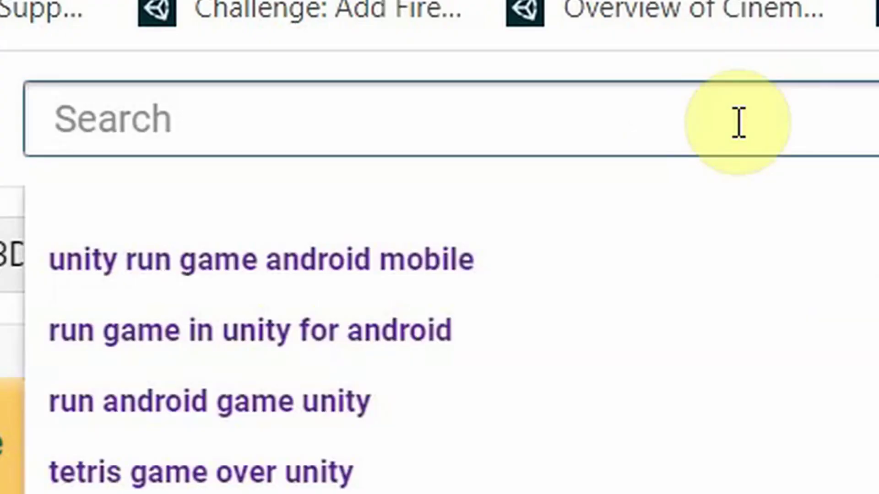
{"action": "type", "text": "build android mobile game"}
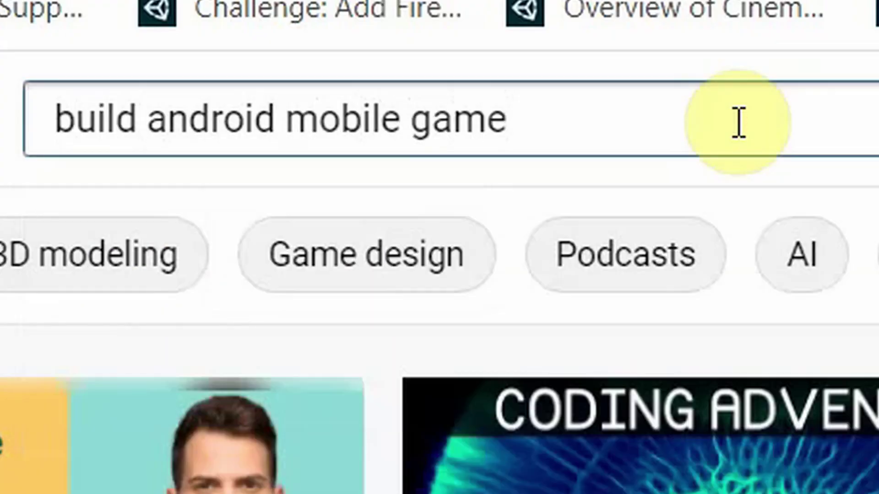
{"action": "type", "text": " using unity"}
{"action": "key", "text": "Return"}
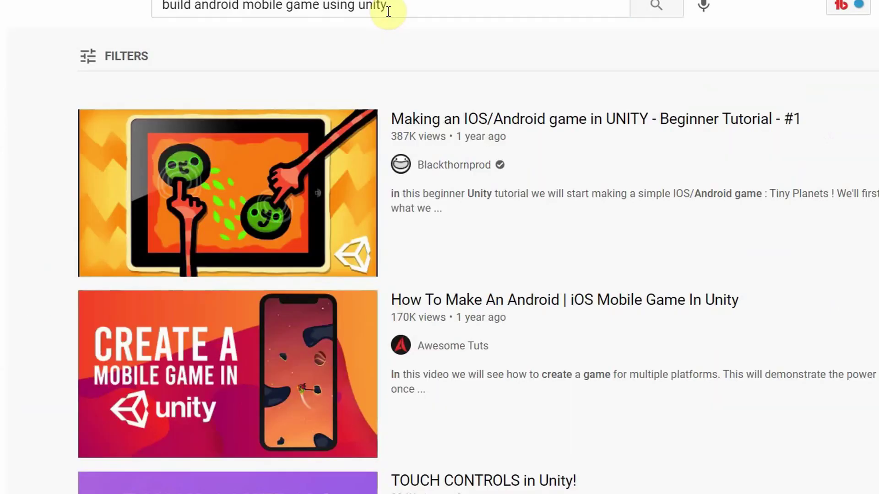
{"action": "scroll", "coordinate": [761, 181], "scroll_direction": "down", "scroll_amount": 10}
{"action": "scroll", "coordinate": [761, 181], "scroll_direction": "down", "scroll_amount": 10}
{"action": "scroll", "coordinate": [762, 180], "scroll_direction": "down", "scroll_amount": 10}
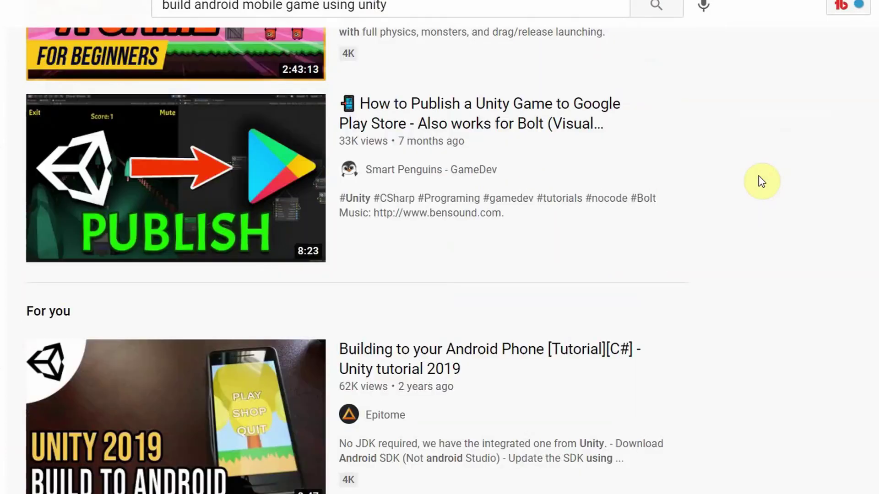
{"action": "scroll", "coordinate": [761, 180], "scroll_direction": "down", "scroll_amount": 10}
{"action": "scroll", "coordinate": [762, 180], "scroll_direction": "down", "scroll_amount": 10}
{"action": "scroll", "coordinate": [771, 229], "scroll_direction": "down", "scroll_amount": 10}
Rerun the YouTube search as 'build android mobile app using unity' and browse results.
{"action": "double_click", "coordinate": [297, 5]}
{"action": "type", "text": "app"}
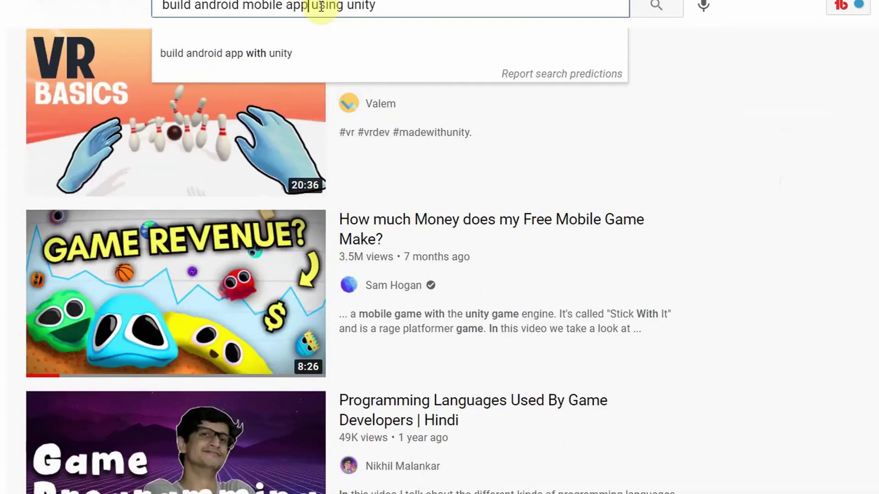
{"action": "key", "text": "Return"}
{"action": "scroll", "coordinate": [608, 196], "scroll_direction": "down", "scroll_amount": 10}
{"action": "scroll", "coordinate": [735, 196], "scroll_direction": "down", "scroll_amount": 10}
{"action": "scroll", "coordinate": [752, 194], "scroll_direction": "down", "scroll_amount": 10}
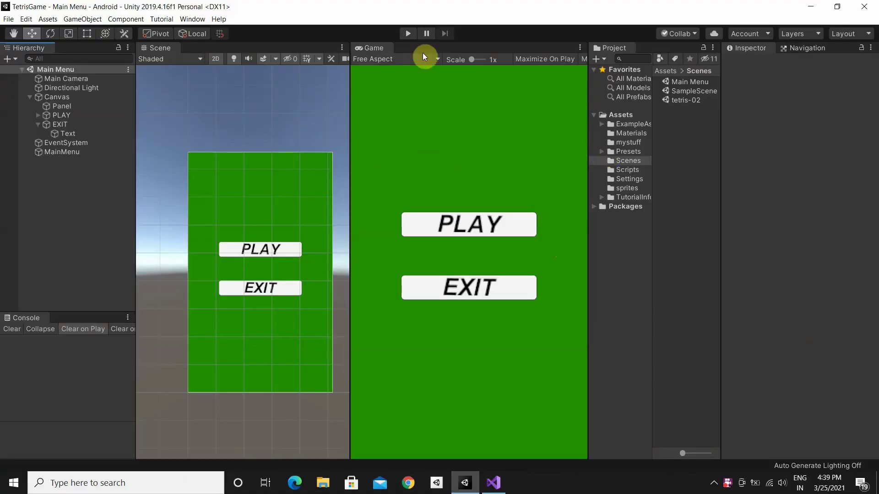
Enter play mode, start a Tetris round and play it with the arrow keys.
{"action": "left_click", "coordinate": [408, 34]}
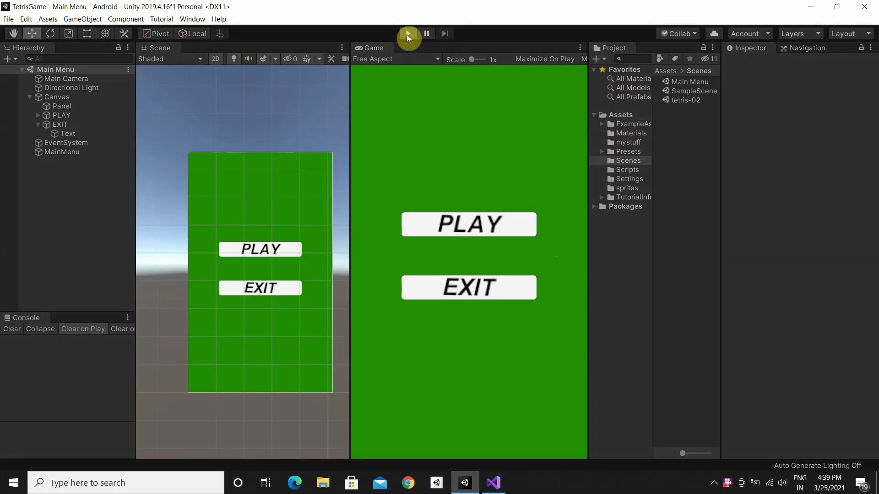
{"action": "left_click", "coordinate": [492, 223]}
{"action": "key", "text": "Up"}
{"action": "key", "text": "Down"}
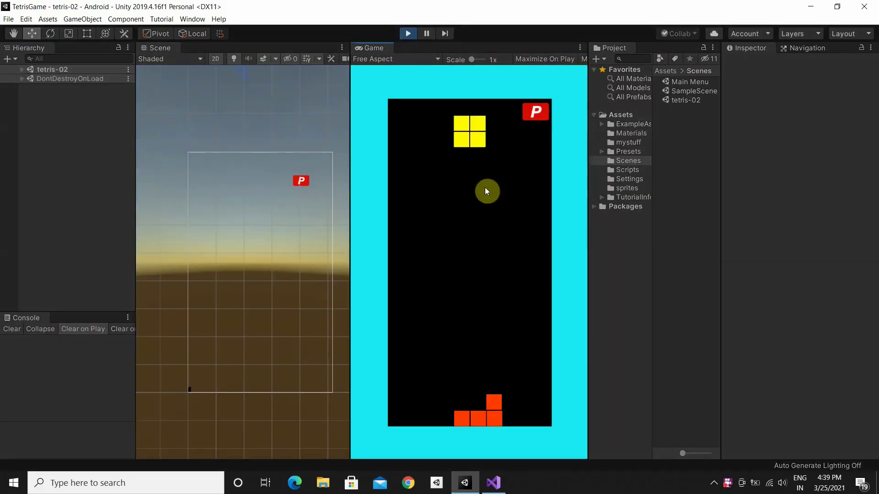
{"action": "key", "text": "Up"}
{"action": "key", "text": "Right"}
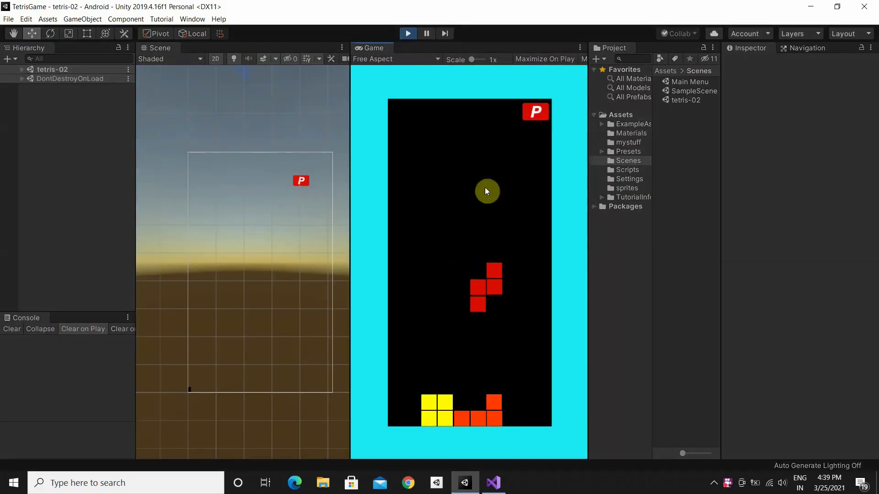
{"action": "key", "text": "Down"}
{"action": "key", "text": "Left"}
{"action": "key", "text": "Left"}
{"action": "key", "text": "Left"}
{"action": "key", "text": "Down"}
{"action": "key", "text": "Up"}
{"action": "key", "text": "Left"}
{"action": "key", "text": "Left"}
{"action": "key", "text": "Down"}
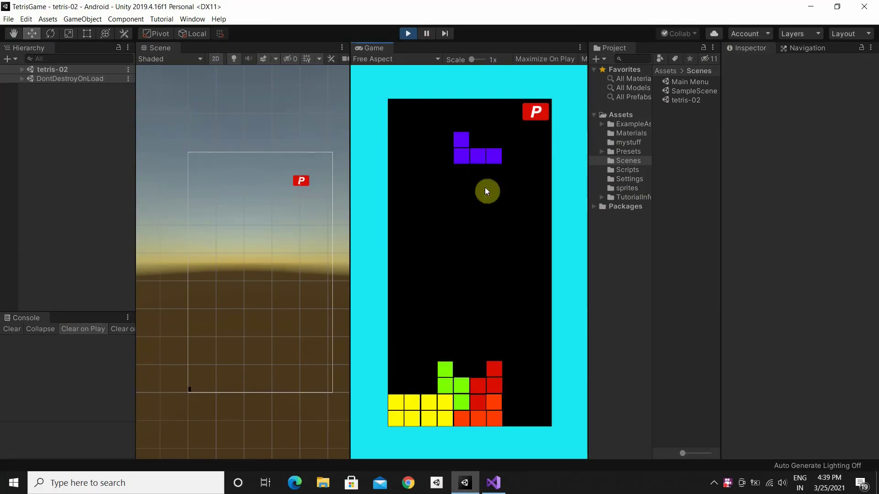
{"action": "key", "text": "Right"}
{"action": "key", "text": "Right"}
{"action": "key", "text": "Right"}
{"action": "key", "text": "Up"}
{"action": "key", "text": "Up"}
{"action": "key", "text": "Down"}
{"action": "key", "text": "Up"}
{"action": "key", "text": "Right"}
{"action": "key", "text": "Right"}
{"action": "key", "text": "Down"}
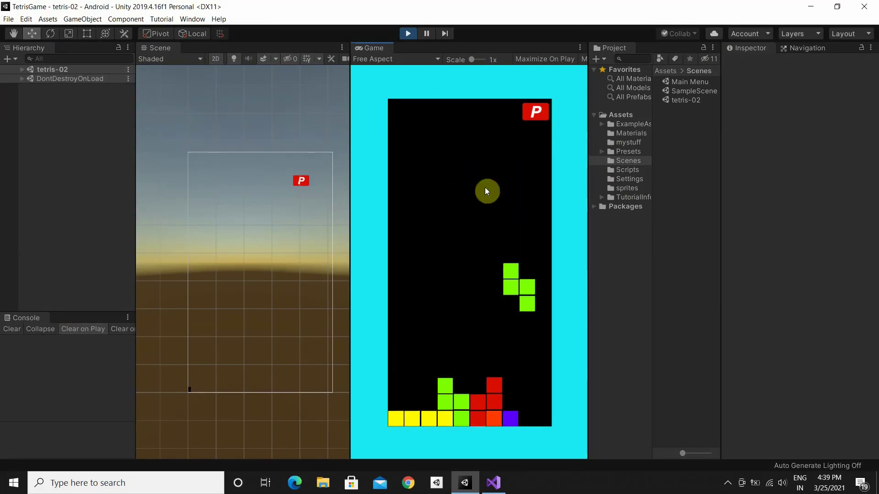
{"action": "key", "text": "Up"}
{"action": "key", "text": "Down"}
{"action": "key", "text": "Up"}
{"action": "key", "text": "Right"}
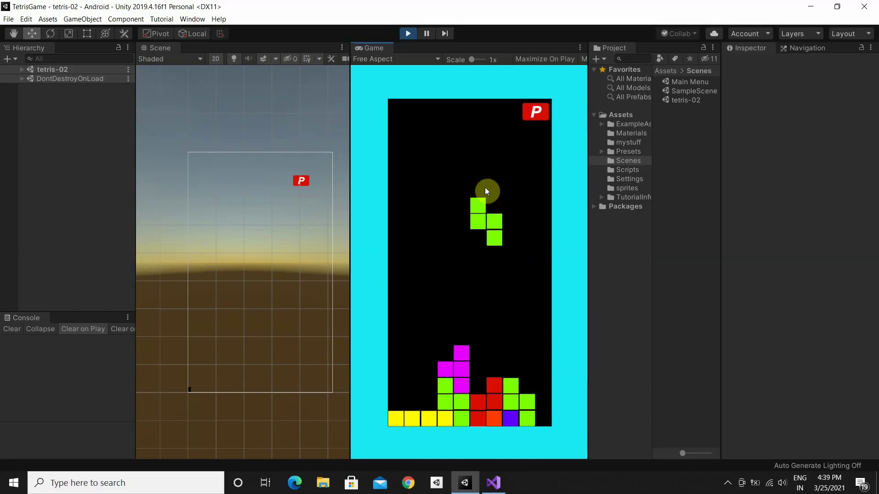
{"action": "key", "text": "Right"}
{"action": "key", "text": "Right"}
{"action": "key", "text": "Down"}
{"action": "key", "text": "Up"}
{"action": "key", "text": "Up"}
{"action": "key", "text": "Up"}
{"action": "key", "text": "Up"}
{"action": "key", "text": "Up"}
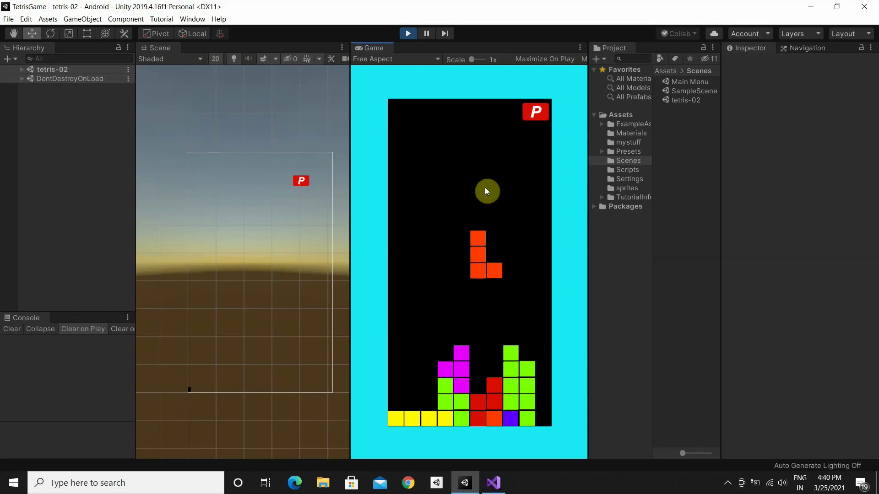
{"action": "key", "text": "Left"}
{"action": "key", "text": "Left"}
{"action": "key", "text": "Left"}
{"action": "key", "text": "Down"}
{"action": "key", "text": "Up"}
{"action": "key", "text": "Up"}
{"action": "key", "text": "Left"}
{"action": "key", "text": "Up"}
{"action": "key", "text": "Up"}
{"action": "key", "text": "Up"}
{"action": "key", "text": "Left"}
{"action": "key", "text": "Left"}
{"action": "key", "text": "Down"}
{"action": "key", "text": "Up"}
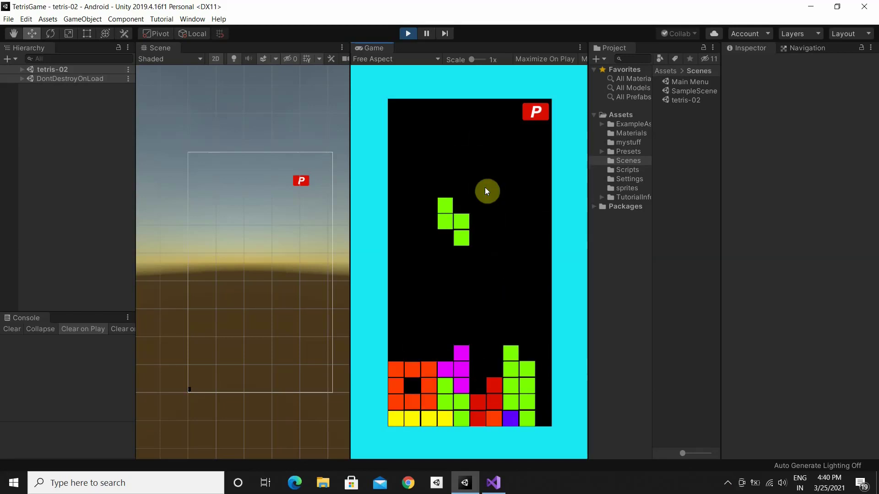
{"action": "key", "text": "Up"}
{"action": "key", "text": "Left"}
{"action": "key", "text": "Down"}
{"action": "key", "text": "Up"}
{"action": "key", "text": "Down"}
{"action": "key", "text": "Up"}
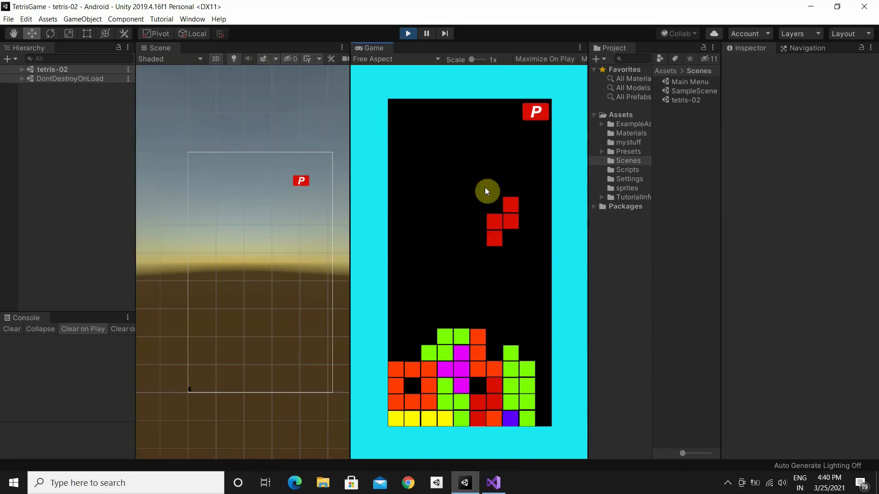
{"action": "key", "text": "Down"}
{"action": "key", "text": "Left"}
{"action": "key", "text": "Left"}
{"action": "key", "text": "Left"}
{"action": "key", "text": "Down"}
{"action": "key", "text": "Left"}
{"action": "key", "text": "Left"}
{"action": "key", "text": "Left"}
{"action": "key", "text": "Down"}
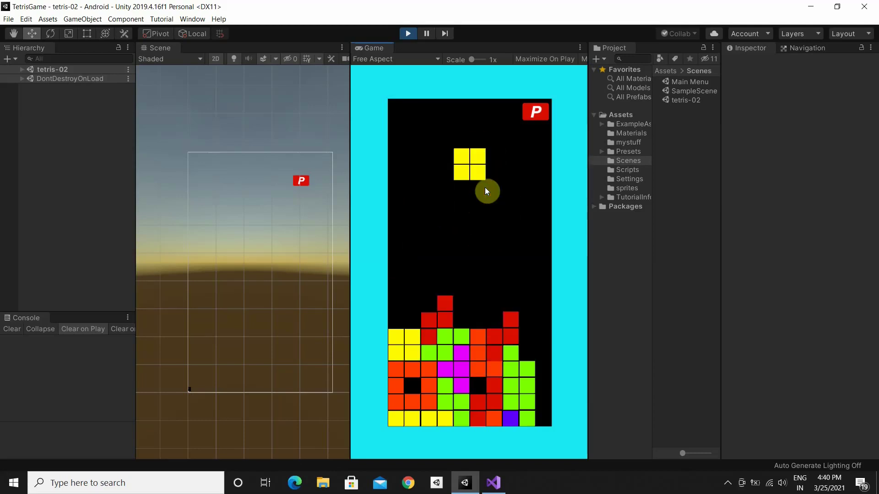
{"action": "key", "text": "Left"}
{"action": "key", "text": "Left"}
{"action": "key", "text": "Left"}
{"action": "key", "text": "Down"}
{"action": "key", "text": "Up"}
{"action": "key", "text": "Right"}
{"action": "key", "text": "Right"}
{"action": "key", "text": "Down"}
{"action": "key", "text": "Up"}
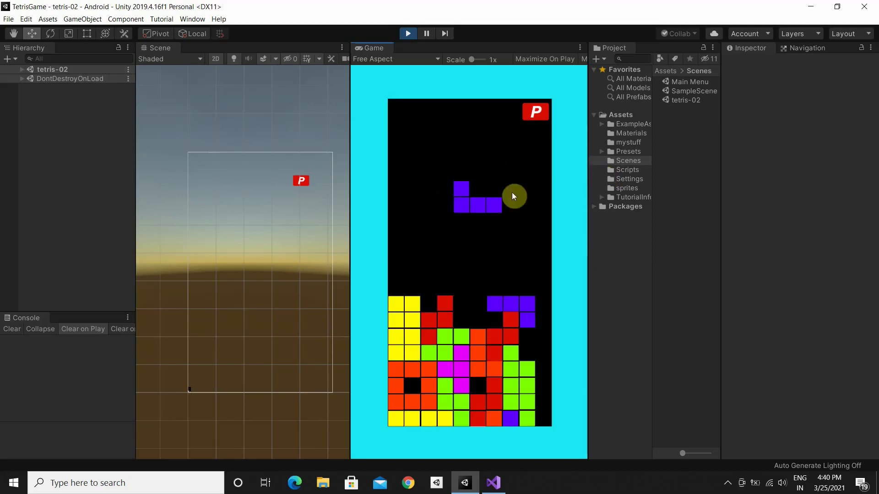
{"action": "key", "text": "Down"}
{"action": "key", "text": "Left"}
{"action": "key", "text": "Left"}
{"action": "key", "text": "Left"}
{"action": "key", "text": "Down"}
{"action": "key", "text": "Left"}
{"action": "key", "text": "Left"}
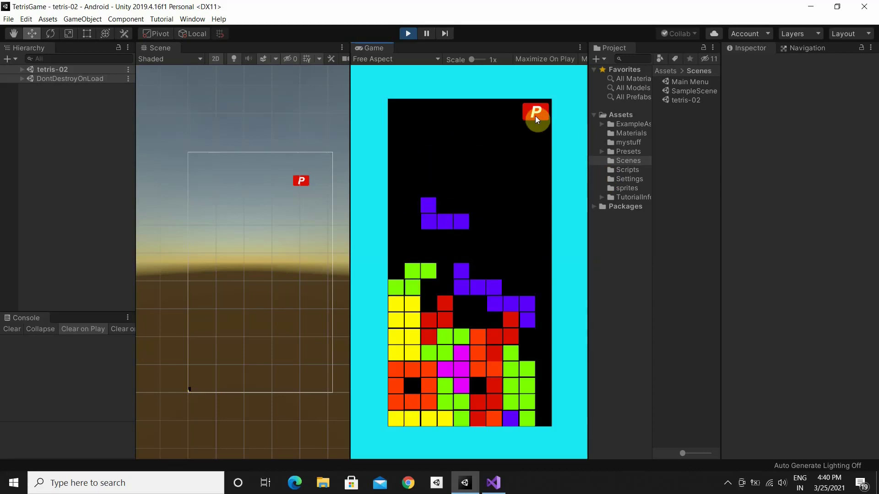
{"action": "key", "text": "Down"}
Pause the game, resume it, and drop one more green S piece.
{"action": "left_click", "coordinate": [536, 116]}
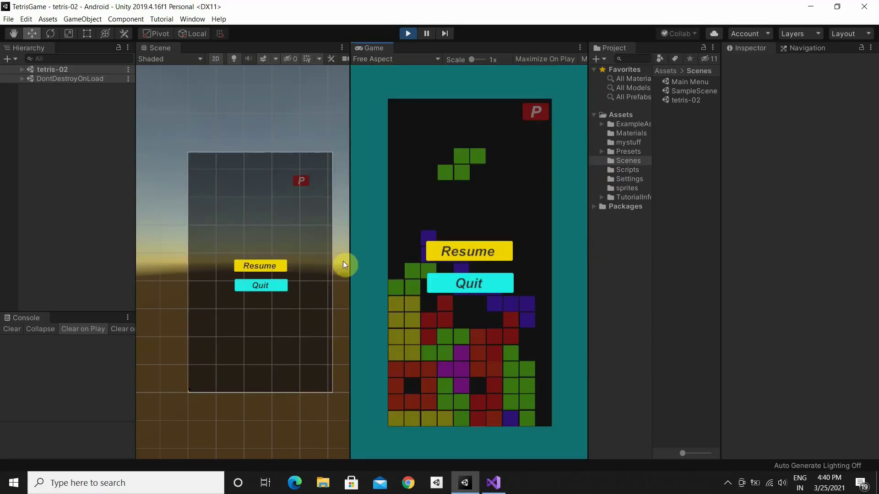
{"action": "left_click", "coordinate": [473, 251]}
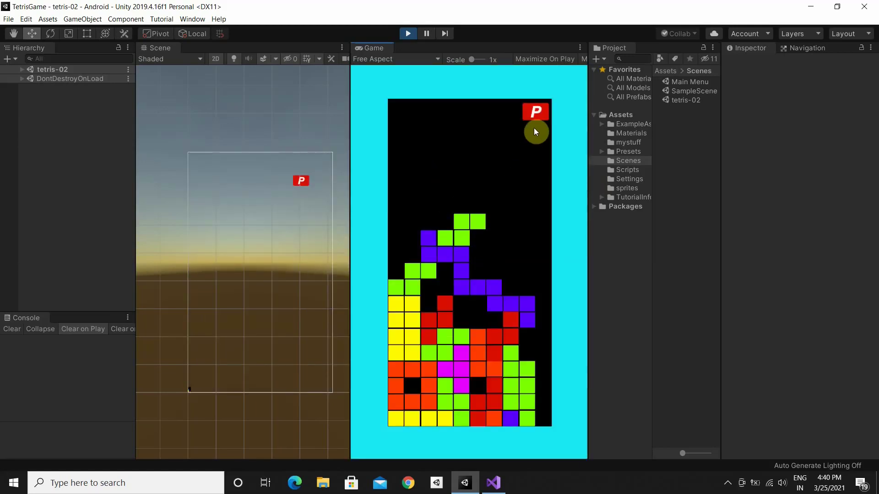
{"action": "key", "text": "Right"}
{"action": "key", "text": "Right"}
{"action": "key", "text": "Right"}
{"action": "key", "text": "Right"}
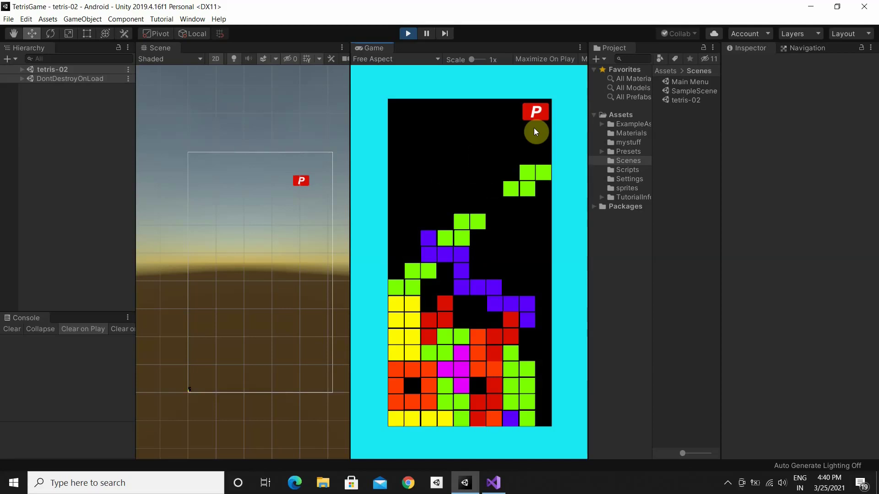
{"action": "key", "text": "Down"}
{"action": "key", "text": "Down"}
{"action": "key", "text": "Down"}
Pause again, quit to the main menu, test EXIT, and stop play mode.
{"action": "left_click", "coordinate": [535, 116]}
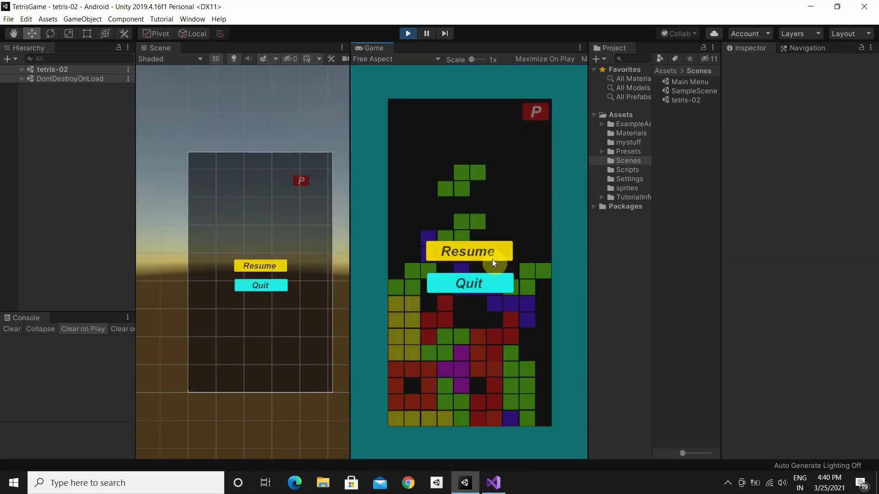
{"action": "left_click", "coordinate": [479, 284]}
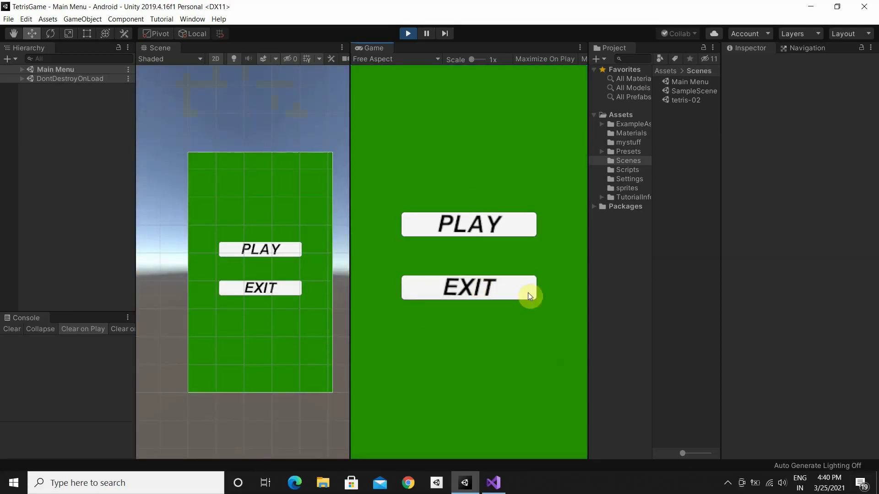
{"action": "left_click", "coordinate": [482, 293]}
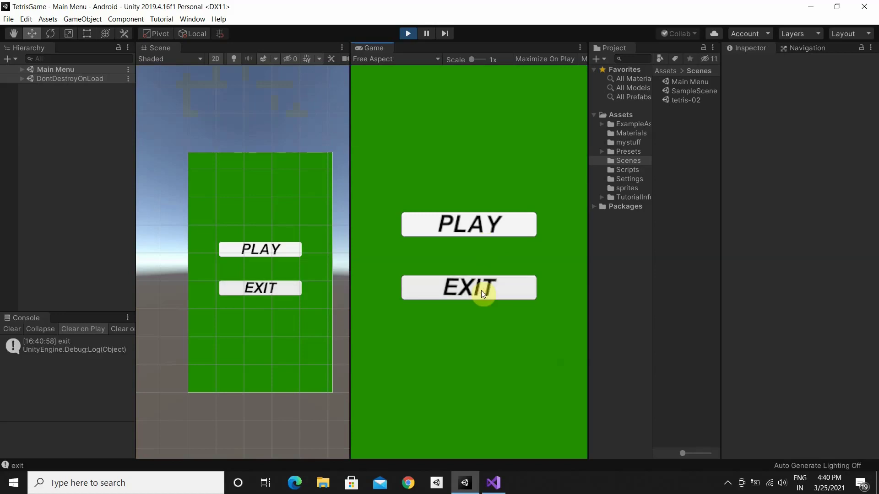
{"action": "left_click", "coordinate": [408, 34]}
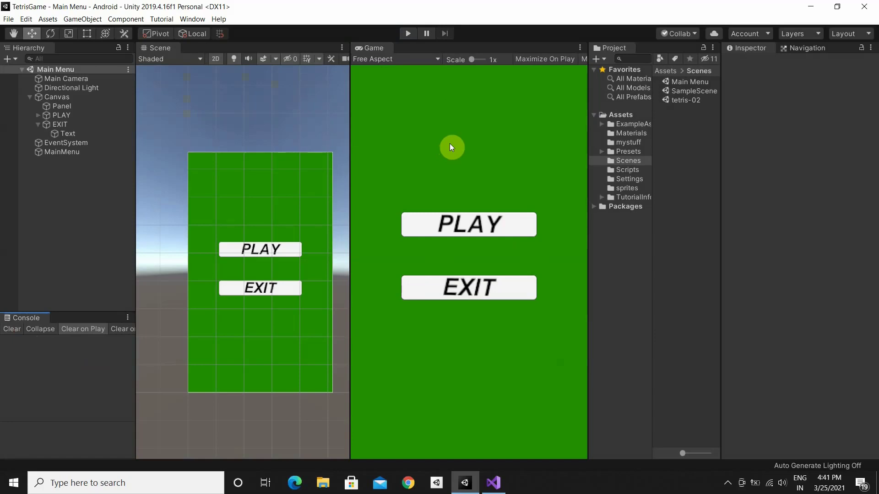
{"action": "left_click", "coordinate": [9, 19]}
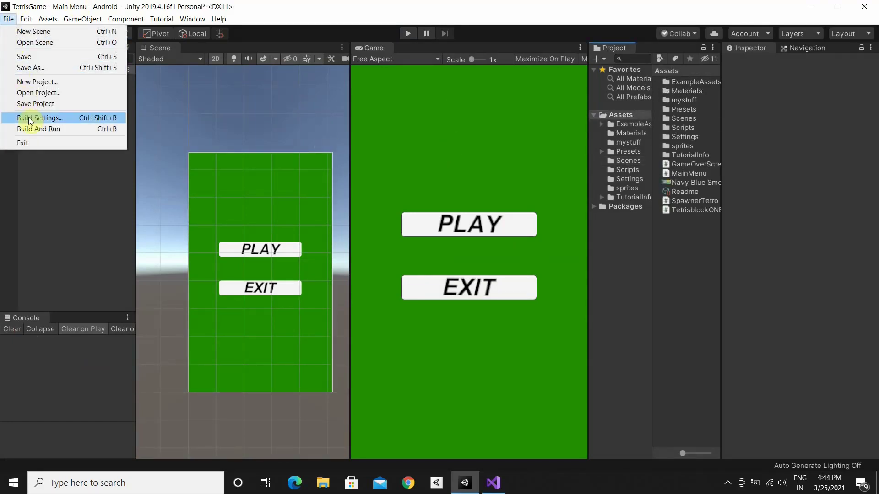
In Build Settings, view PC, Mac & Linux Standalone, then reselect Android as the platform.
{"action": "left_click", "coordinate": [58, 122]}
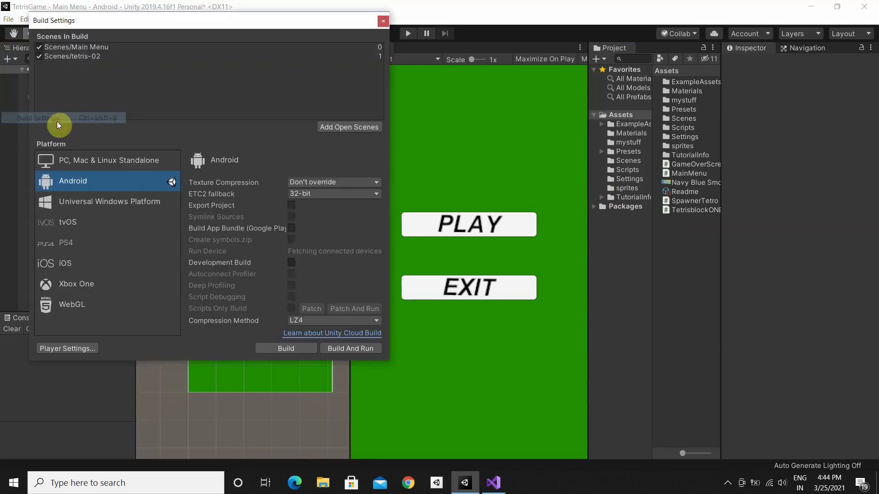
{"action": "left_click", "coordinate": [89, 160]}
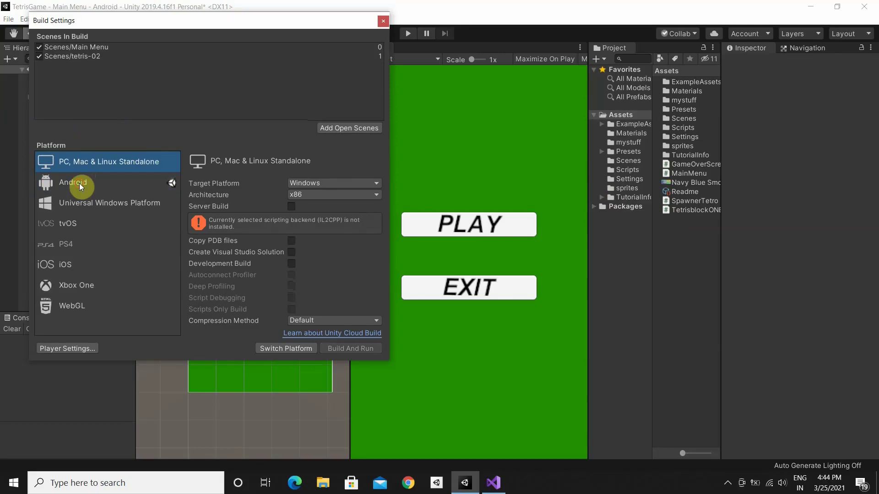
{"action": "left_click", "coordinate": [79, 183]}
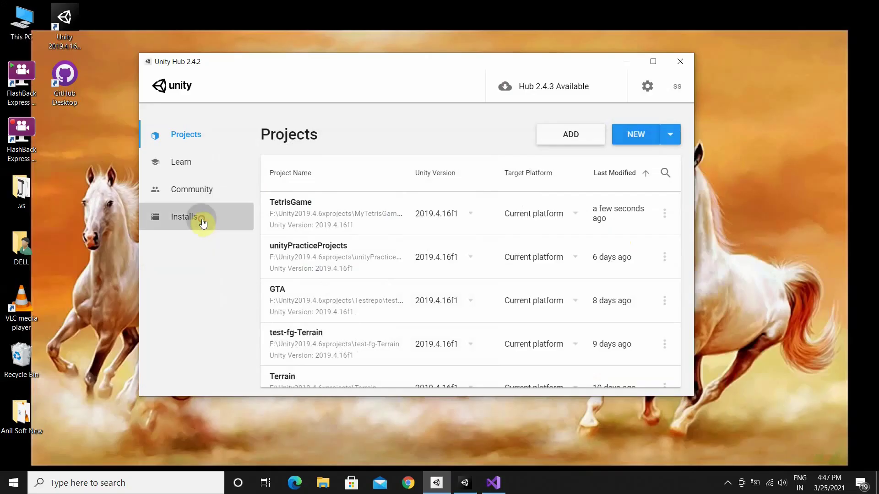
Show Unity Hub's Installs page listing editors 2019.4.16f1 and 2019.4.15f1.
{"action": "left_click", "coordinate": [202, 221]}
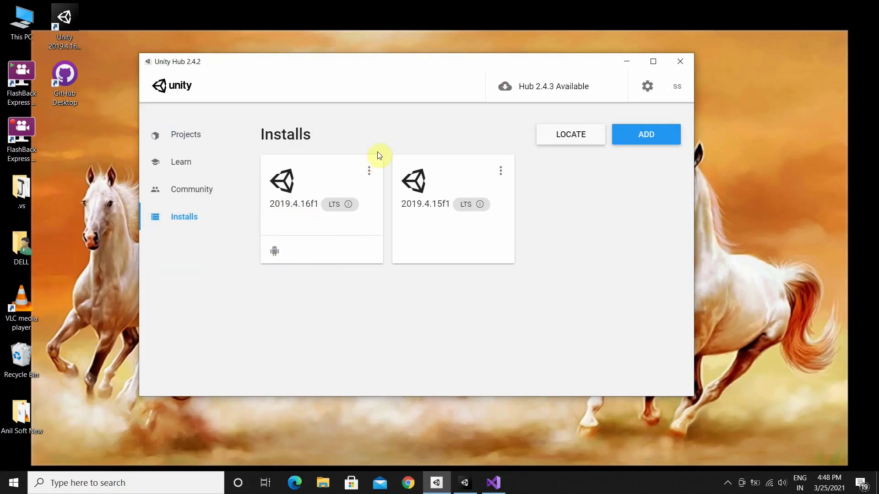
Bring up the options menu for the 2019.4.16f1 editor install.
{"action": "left_click", "coordinate": [369, 175]}
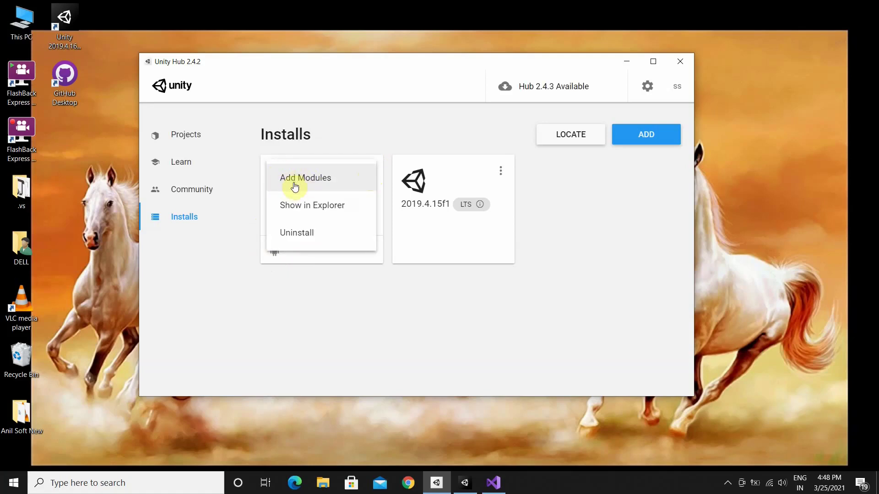
{"action": "left_click", "coordinate": [427, 306]}
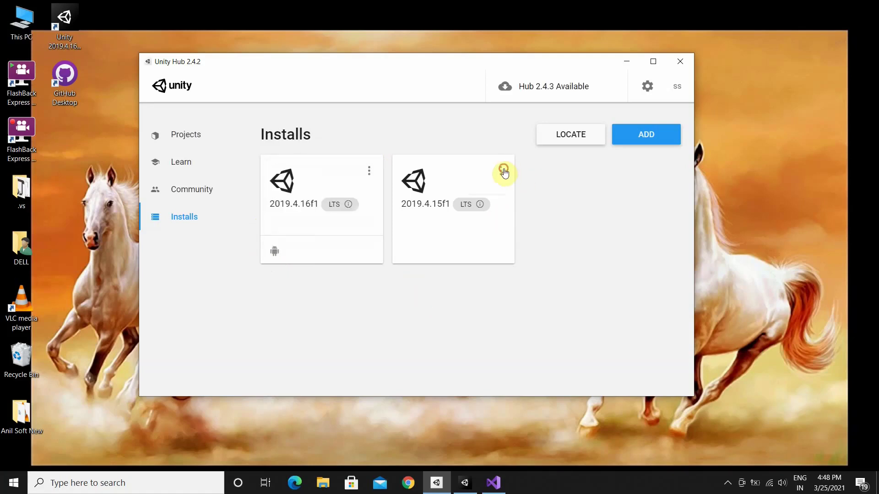
{"action": "left_click", "coordinate": [501, 171]}
{"action": "left_click", "coordinate": [311, 241]}
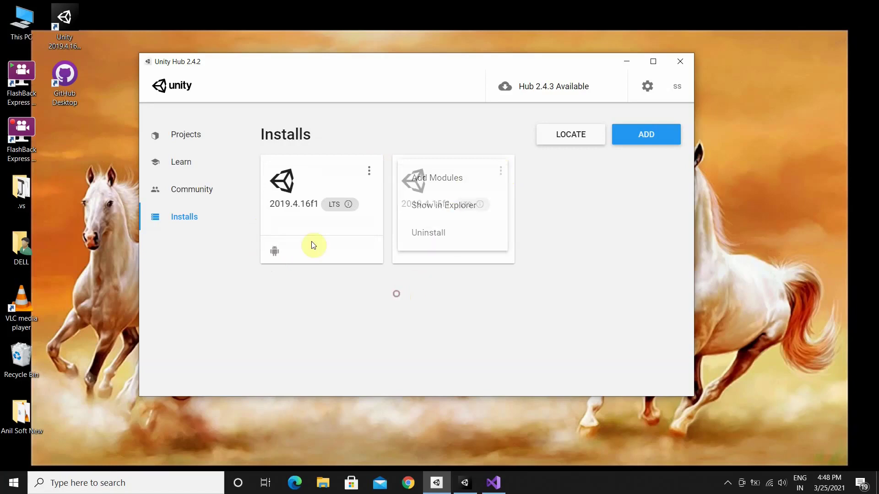
{"action": "left_click", "coordinate": [368, 173]}
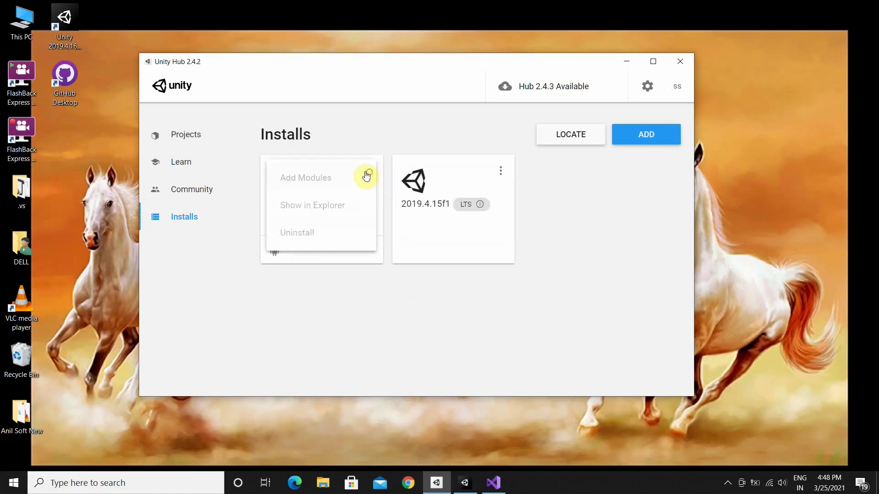
Check Add Modules for 2019.4.16f1: Android SDK & NDK Tools and OpenJDK are installed.
{"action": "left_click", "coordinate": [313, 181]}
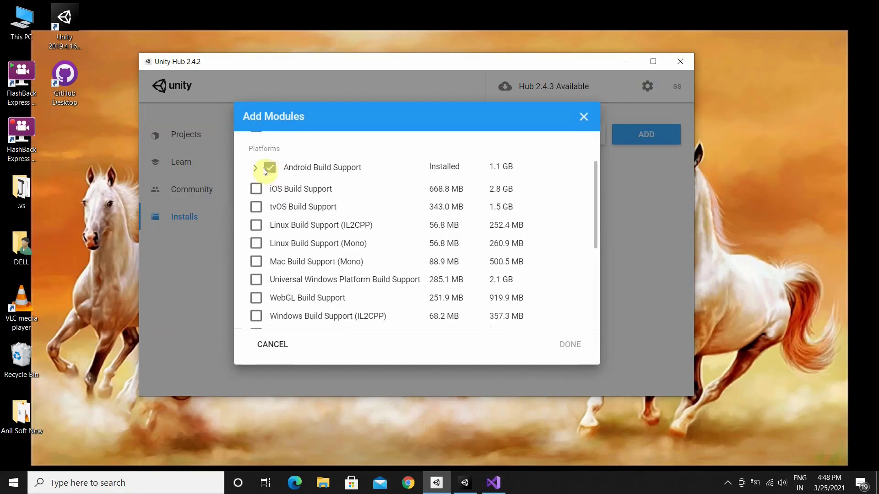
{"action": "left_click", "coordinate": [256, 168]}
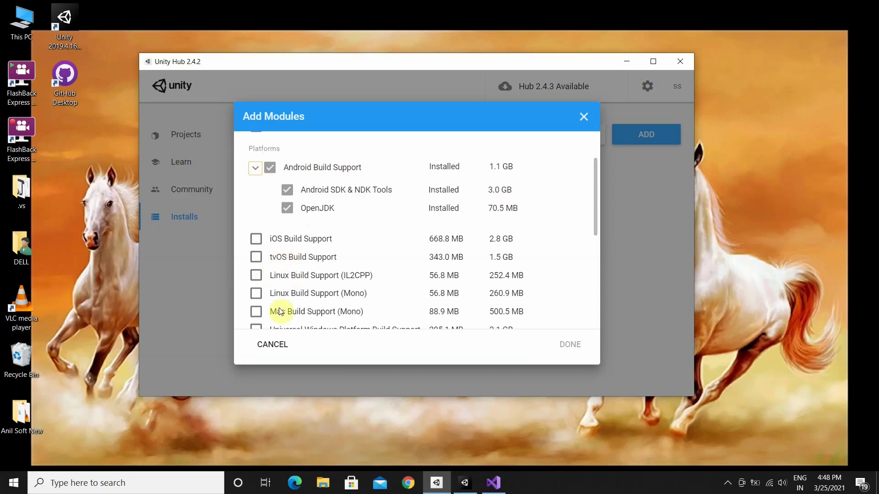
{"action": "scroll", "coordinate": [295, 288], "scroll_direction": "down", "scroll_amount": 1}
{"action": "scroll", "coordinate": [296, 277], "scroll_direction": "down", "scroll_amount": 1}
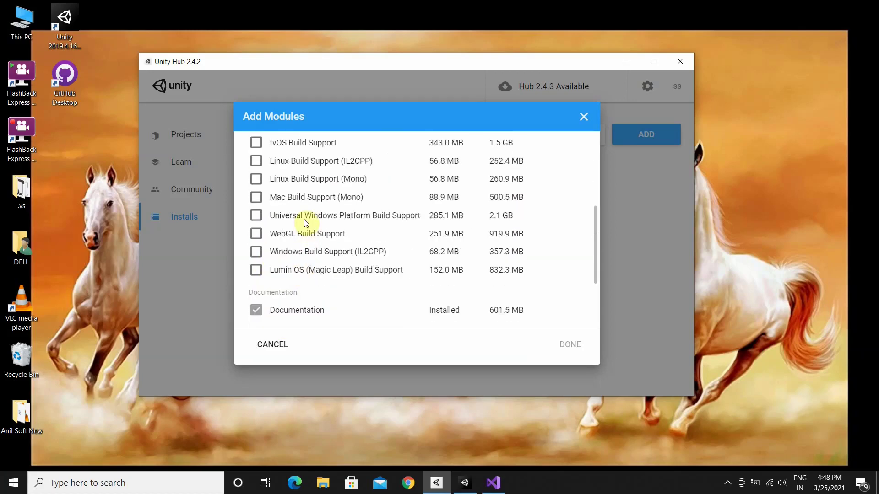
{"action": "scroll", "coordinate": [309, 221], "scroll_direction": "down", "scroll_amount": 1}
{"action": "scroll", "coordinate": [379, 245], "scroll_direction": "up", "scroll_amount": 2}
{"action": "scroll", "coordinate": [379, 243], "scroll_direction": "up", "scroll_amount": 1}
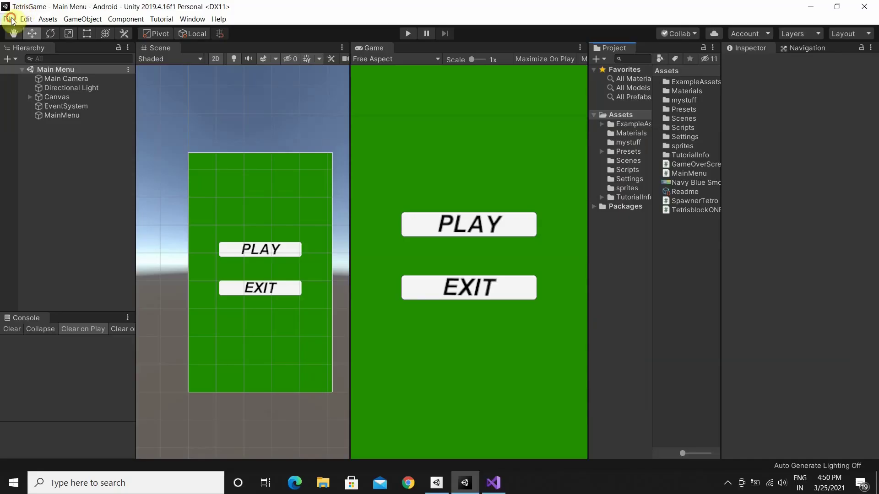
Open Project Settings on the Player page via File > Build Settings > Player Settings.
{"action": "left_click", "coordinate": [10, 18]}
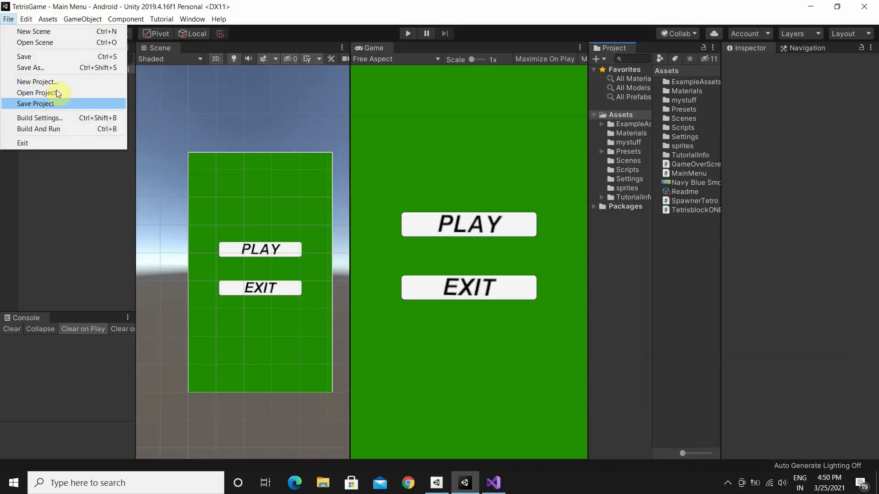
{"action": "left_click", "coordinate": [39, 120]}
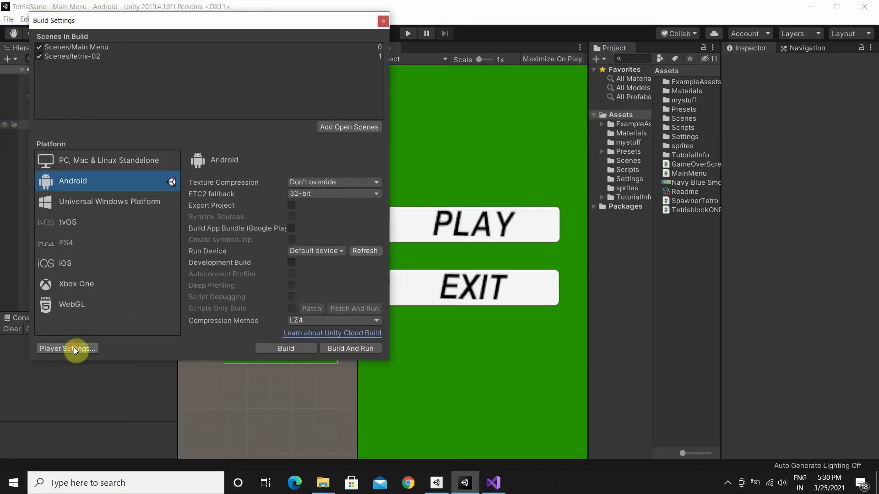
{"action": "left_click", "coordinate": [73, 348]}
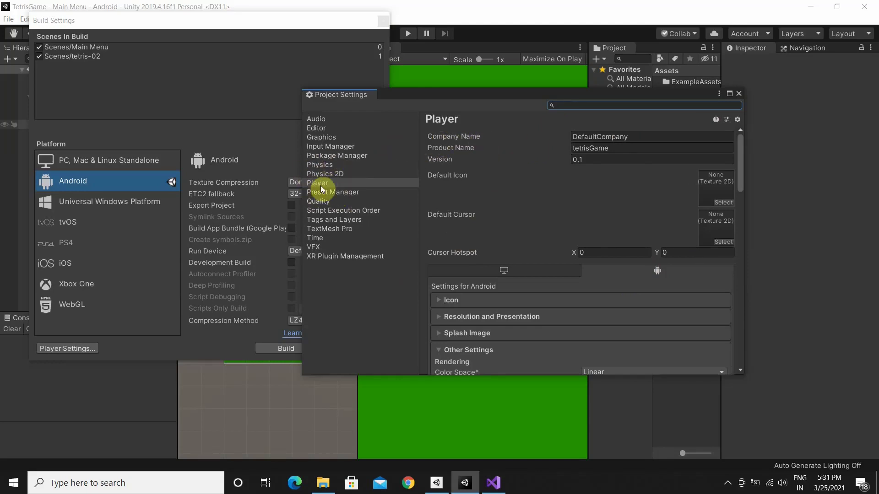
Clear the Company Name field and scroll down to Other Settings.
{"action": "left_click", "coordinate": [645, 137]}
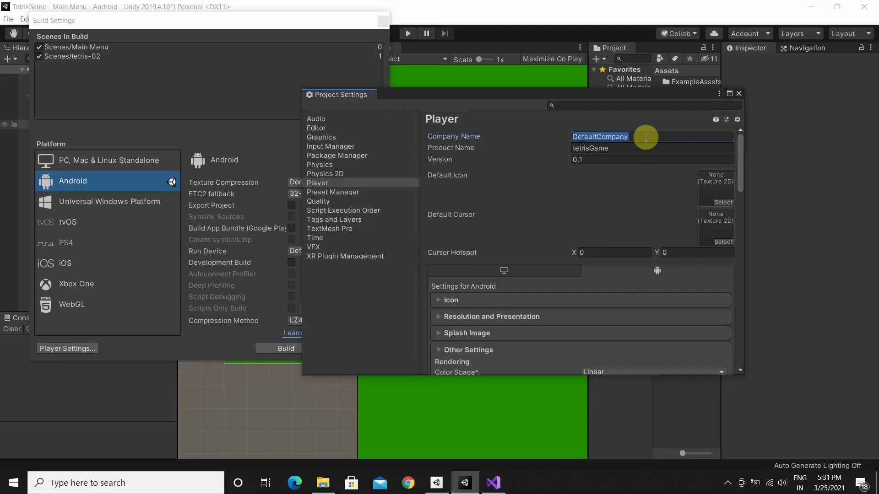
{"action": "key", "text": "BackSpace"}
{"action": "type", "text": "Harsap"}
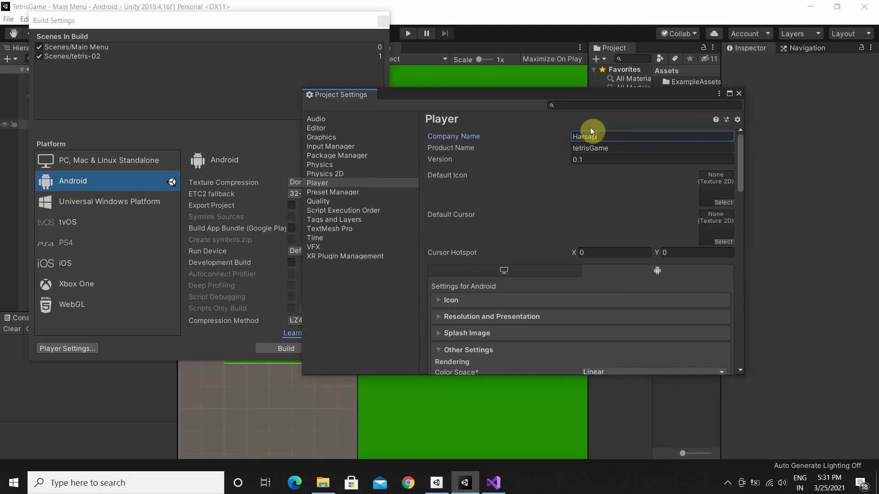
{"action": "scroll", "coordinate": [619, 183], "scroll_direction": "down", "scroll_amount": 1}
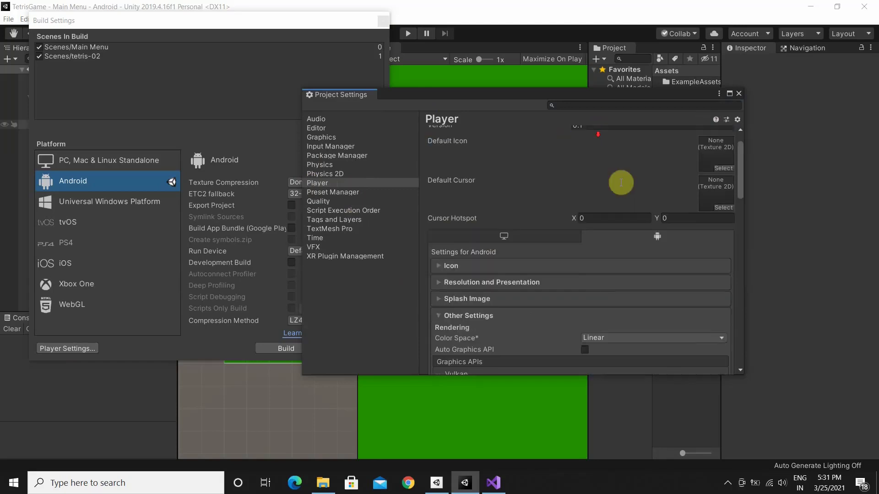
{"action": "scroll", "coordinate": [622, 215], "scroll_direction": "down", "scroll_amount": 3}
{"action": "scroll", "coordinate": [622, 217], "scroll_direction": "down", "scroll_amount": 3}
{"action": "scroll", "coordinate": [622, 223], "scroll_direction": "down", "scroll_amount": 5}
{"action": "scroll", "coordinate": [622, 224], "scroll_direction": "down", "scroll_amount": 3}
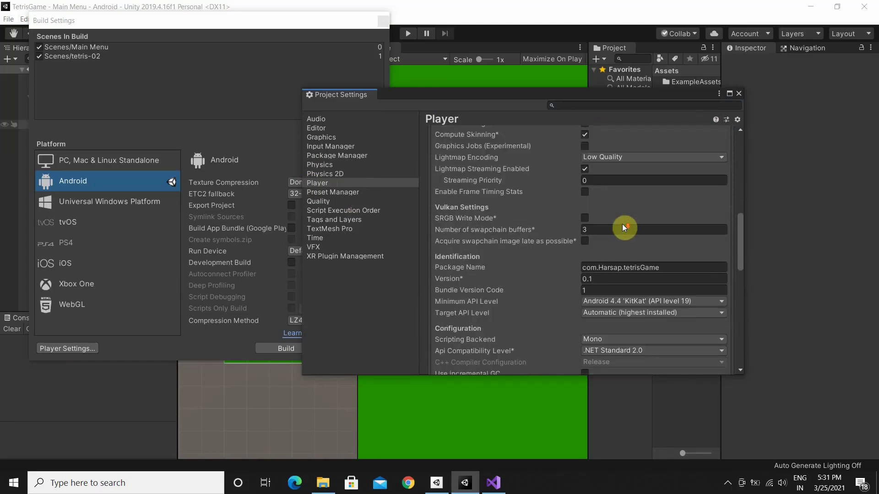
{"action": "scroll", "coordinate": [636, 269], "scroll_direction": "down", "scroll_amount": 5}
{"action": "scroll", "coordinate": [636, 270], "scroll_direction": "down", "scroll_amount": 2}
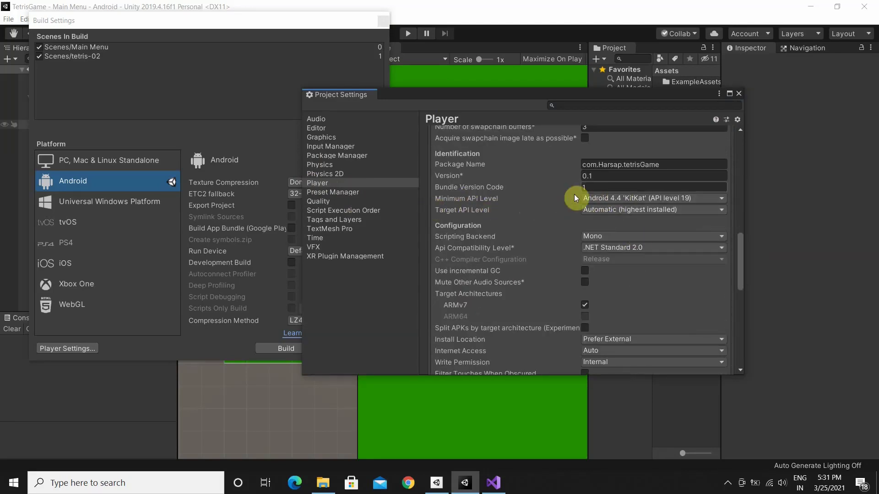
Set Minimum API Level to Android 4.4 'KitKat' (API level 19) and review remaining settings.
{"action": "left_click", "coordinate": [702, 198]}
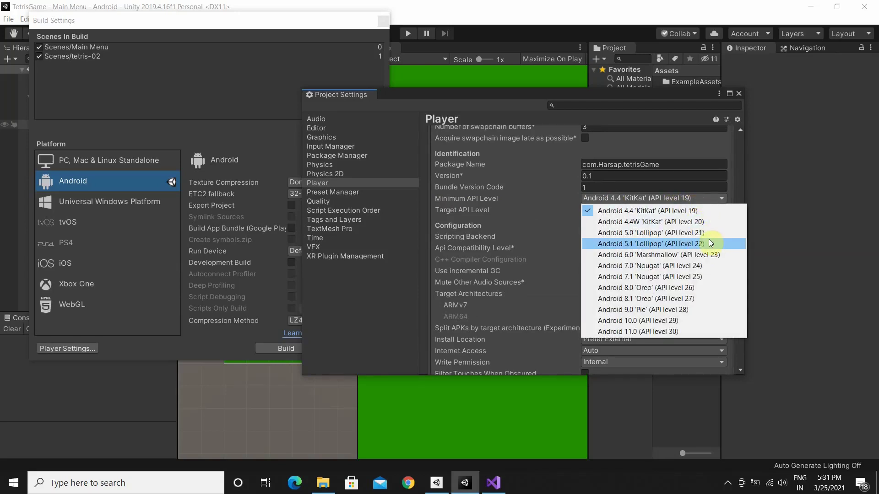
{"action": "left_click", "coordinate": [641, 210]}
{"action": "scroll", "coordinate": [641, 209], "scroll_direction": "down", "scroll_amount": 3}
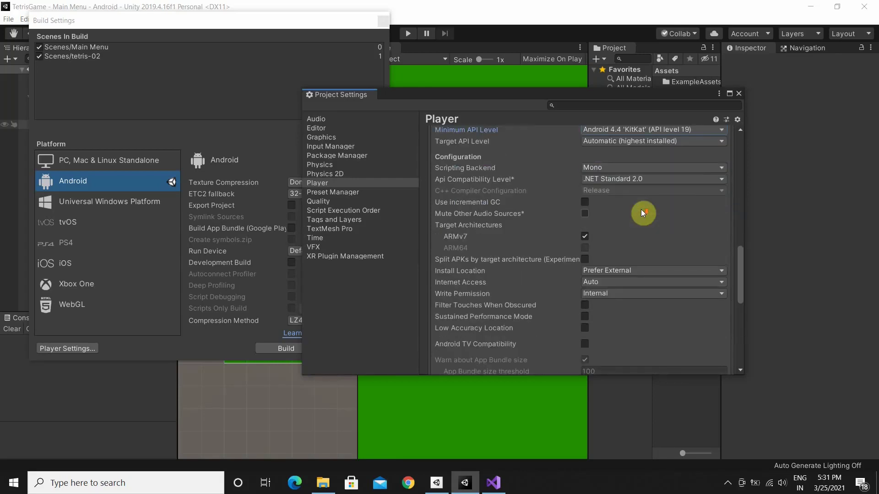
{"action": "scroll", "coordinate": [641, 210], "scroll_direction": "down", "scroll_amount": 3}
{"action": "scroll", "coordinate": [641, 210], "scroll_direction": "down", "scroll_amount": 2}
{"action": "scroll", "coordinate": [641, 210], "scroll_direction": "down", "scroll_amount": 3}
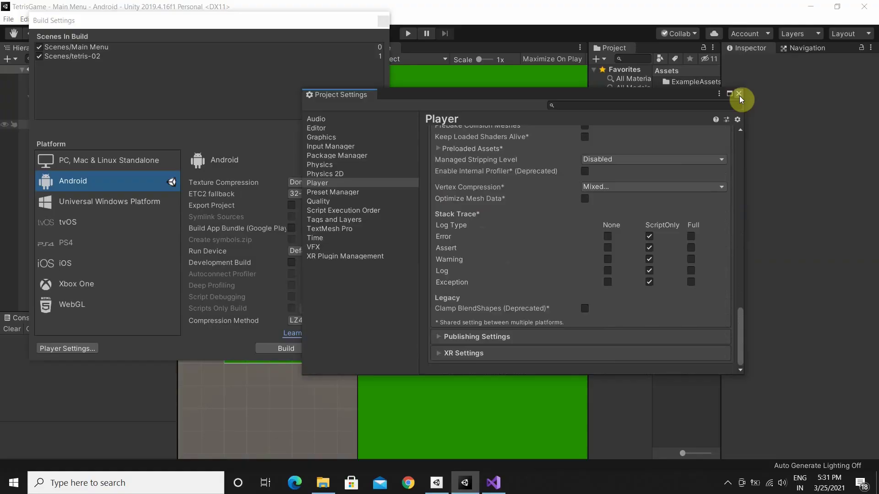
Refresh the connected devices and set Motorola moto g(6) as the Android run device.
{"action": "left_click", "coordinate": [740, 95]}
{"action": "left_click", "coordinate": [360, 252]}
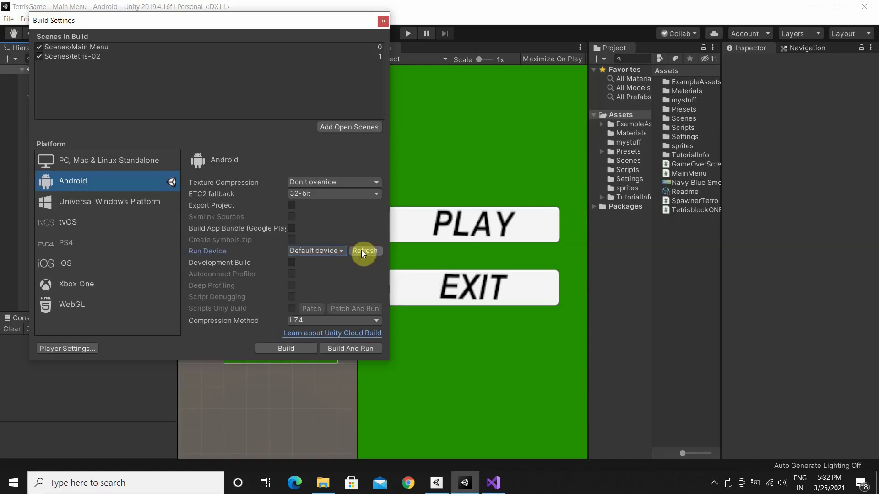
{"action": "left_click", "coordinate": [325, 251]}
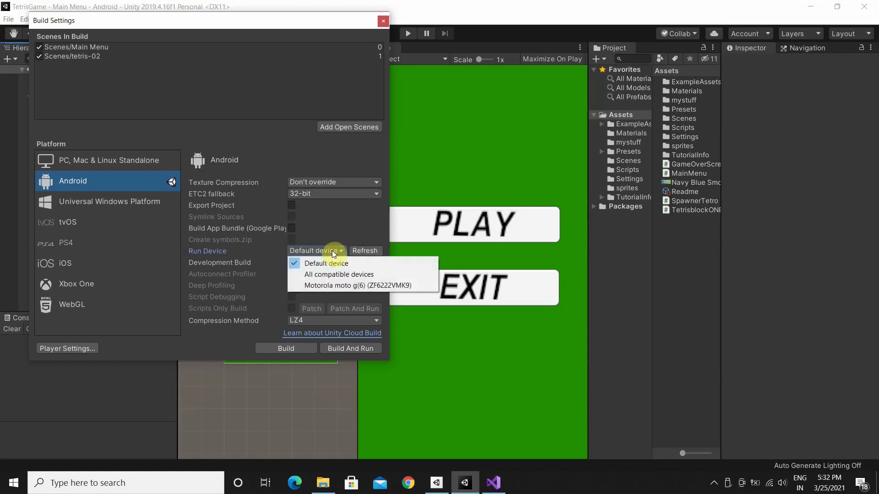
{"action": "left_click", "coordinate": [324, 285]}
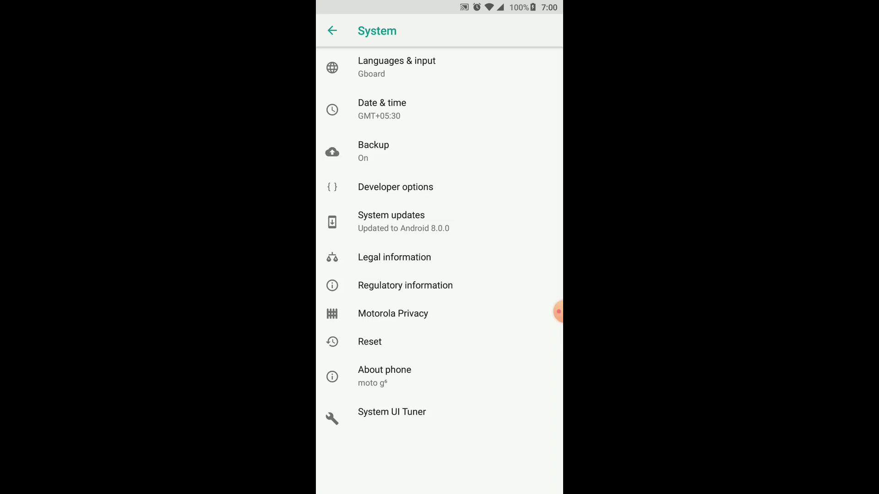
Toggle USB debugging off and on in the phone's Developer options, then allow USB debugging.
{"action": "left_click", "coordinate": [395, 187]}
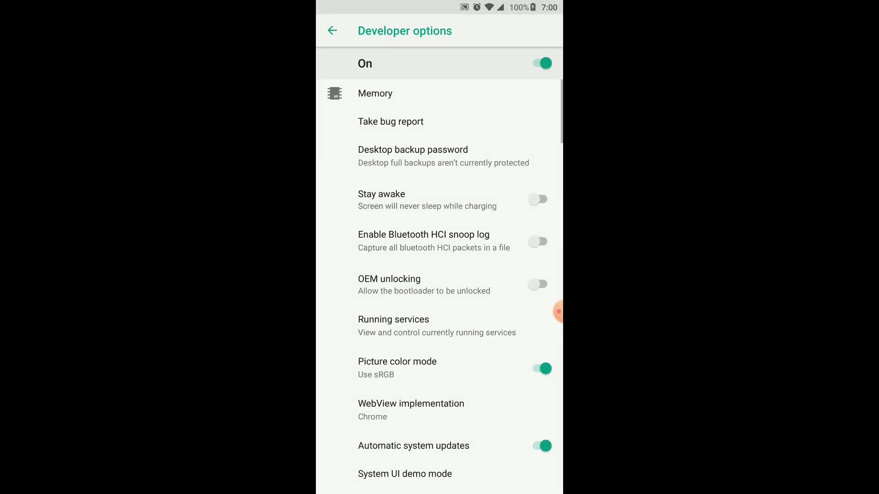
{"action": "scroll", "coordinate": [440, 286], "scroll_direction": "down", "scroll_amount": 5}
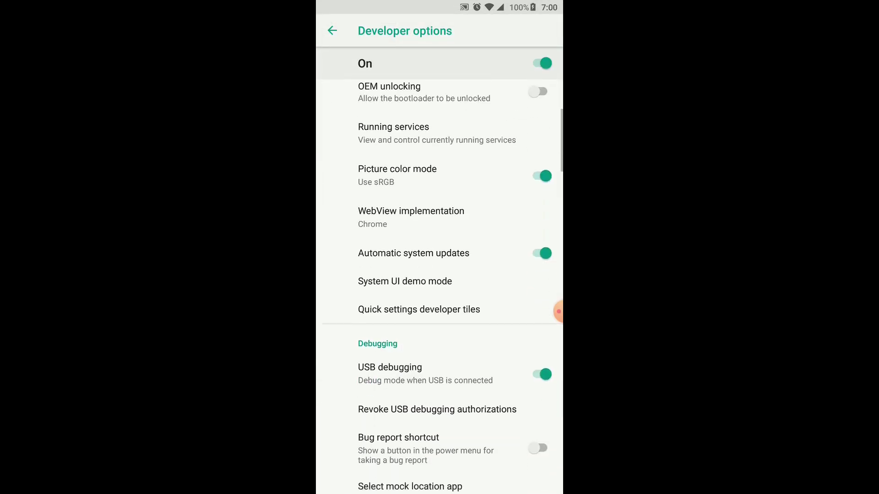
{"action": "scroll", "coordinate": [440, 286], "scroll_direction": "down", "scroll_amount": 4}
{"action": "scroll", "coordinate": [439, 286], "scroll_direction": "up", "scroll_amount": 2}
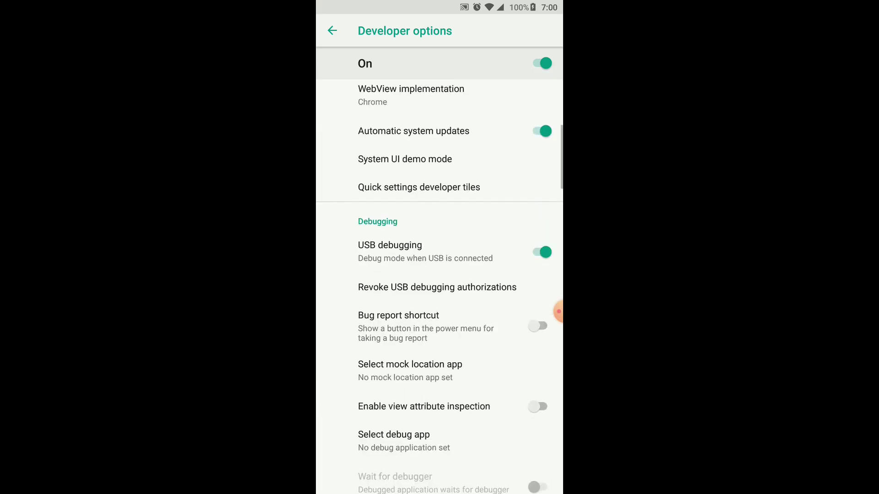
{"action": "left_click", "coordinate": [542, 252]}
{"action": "left_click", "coordinate": [538, 251]}
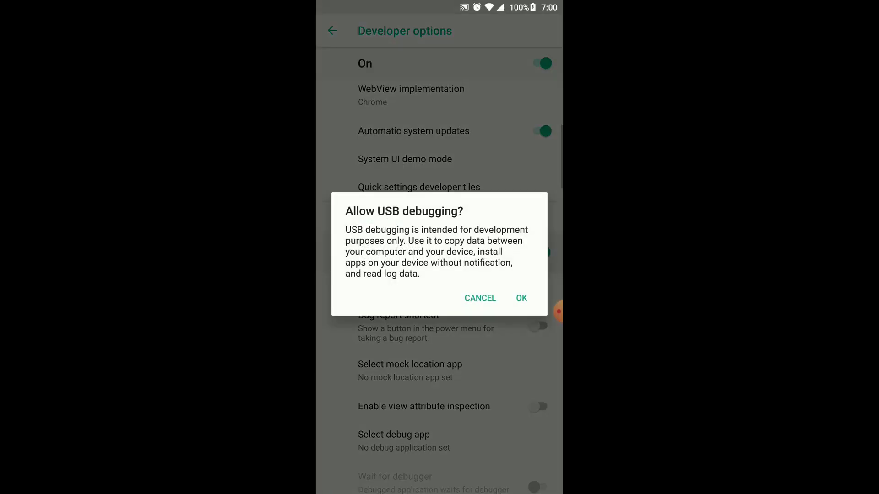
{"action": "left_click", "coordinate": [521, 298]}
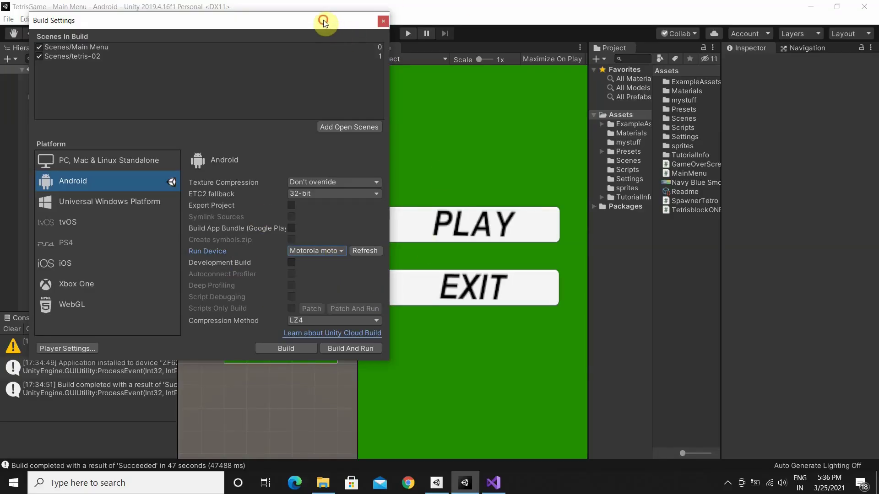
Drag the Build Settings window from the top edge toward the screen centre.
{"action": "left_click_drag", "start_coordinate": [323, 20], "coordinate": [487, 70]}
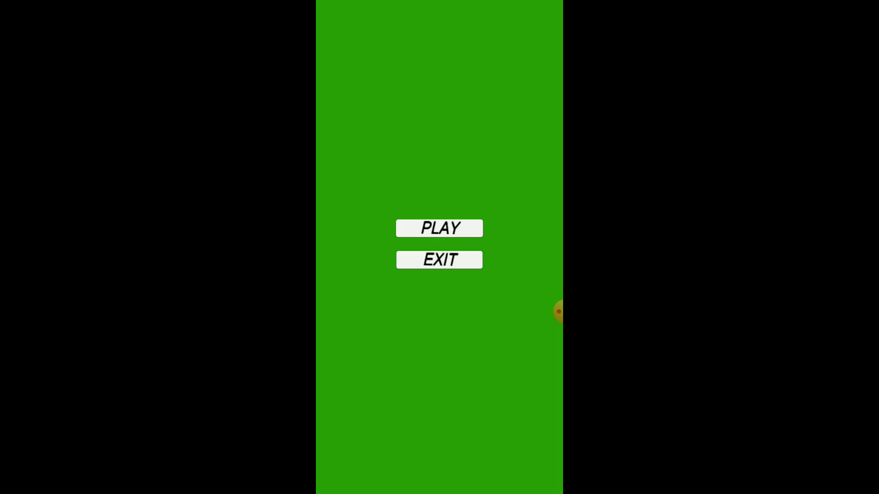
Start a Tetris round on the phone, pause and resume with P, then pause and quit.
{"action": "left_click", "coordinate": [439, 228]}
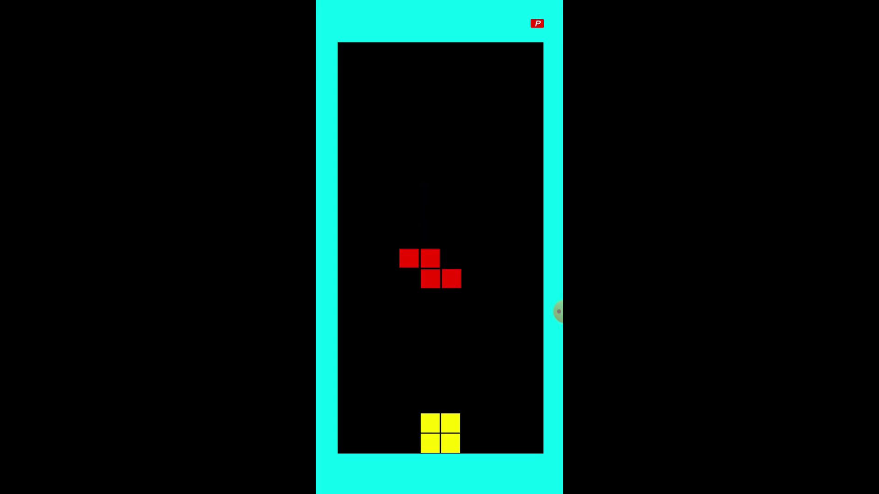
{"action": "key", "text": "p"}
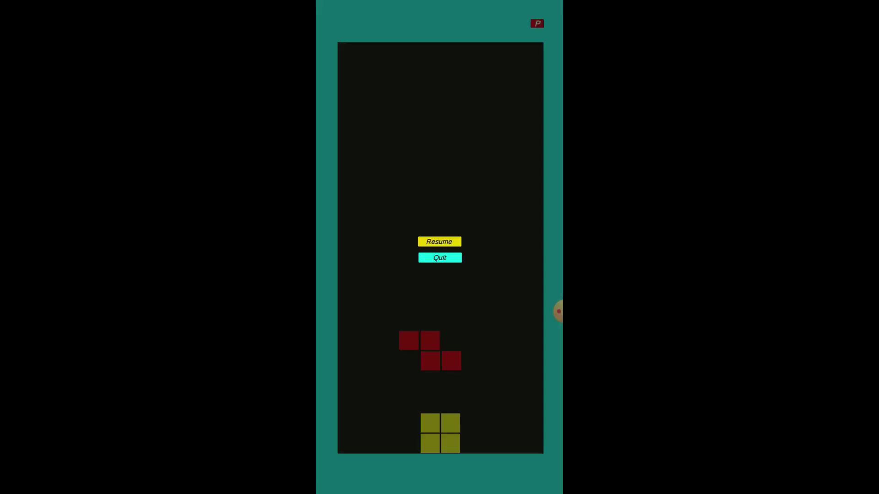
{"action": "key", "text": "p"}
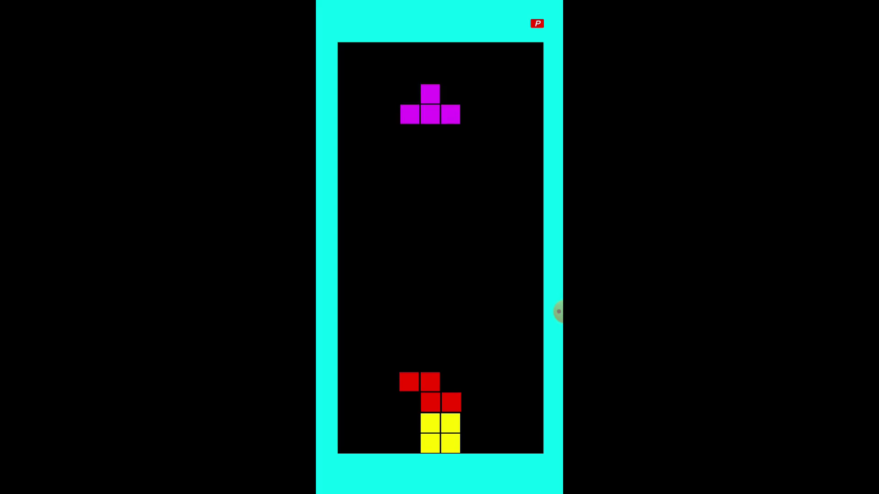
{"action": "key", "text": "p"}
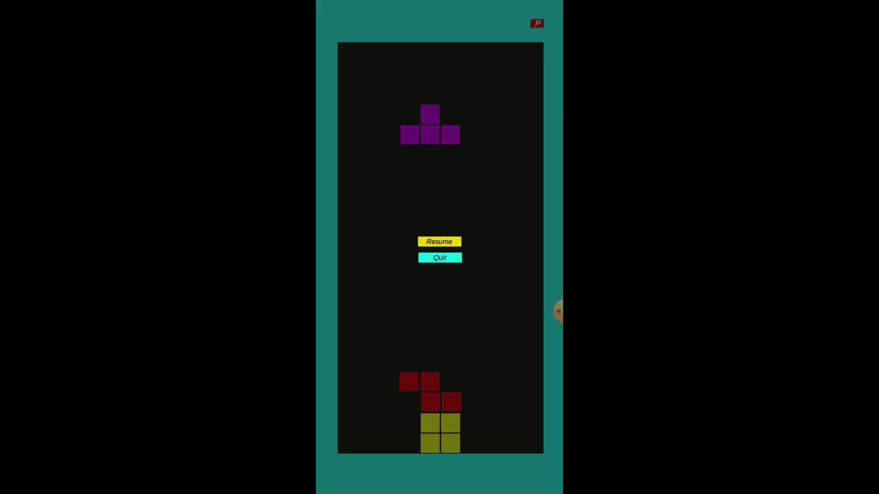
{"action": "left_click", "coordinate": [440, 258]}
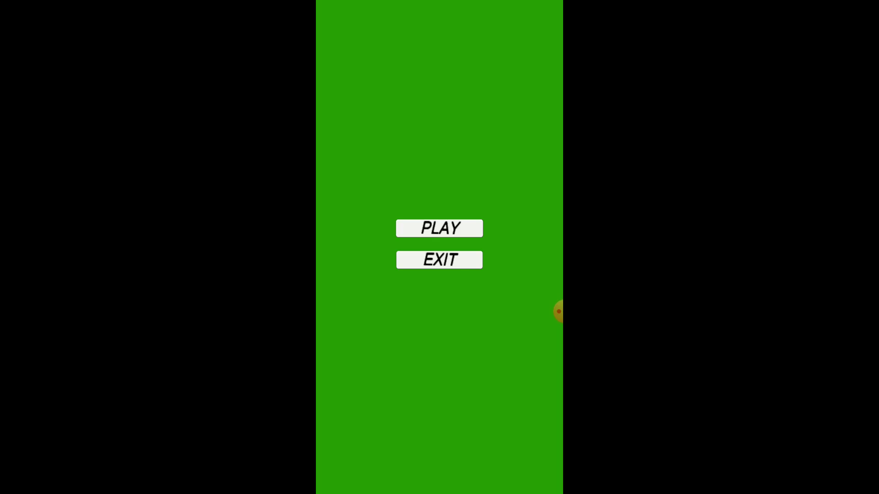
Play another round, drop the red L-piece, exit to the main menu, then close Build Settings.
{"action": "left_click", "coordinate": [439, 228]}
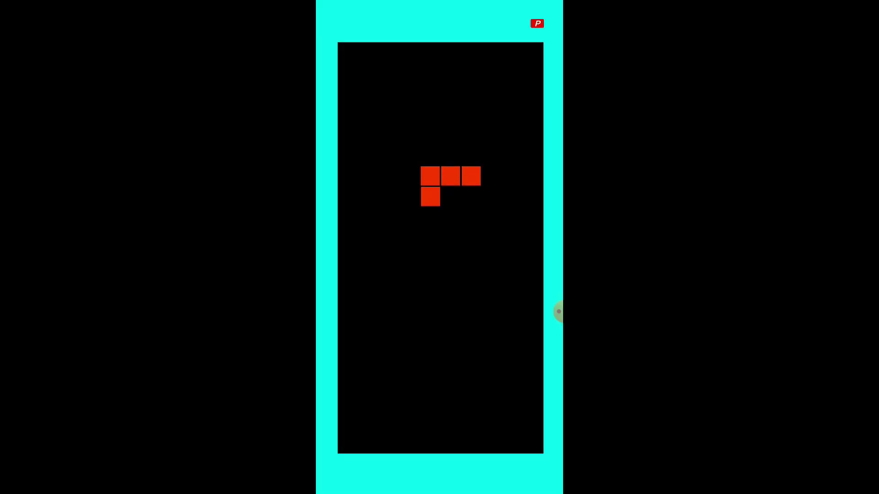
{"action": "key", "text": "Down"}
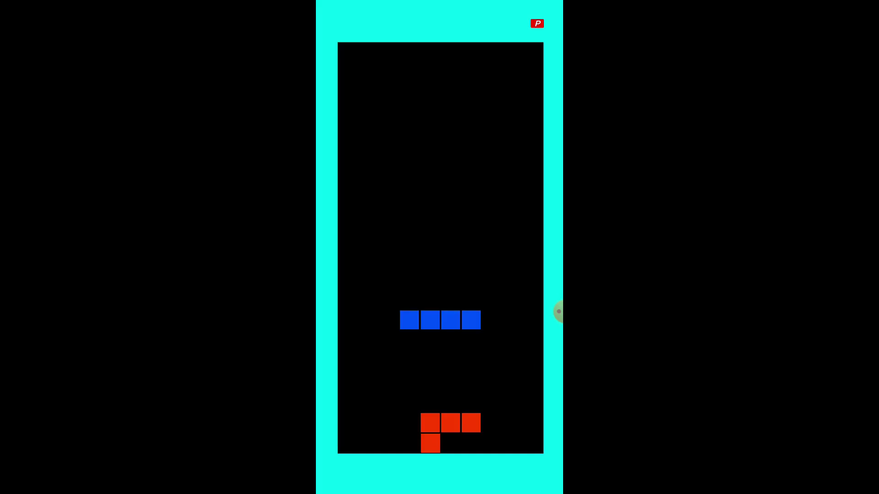
{"action": "key", "text": "p"}
{"action": "left_click", "coordinate": [440, 258]}
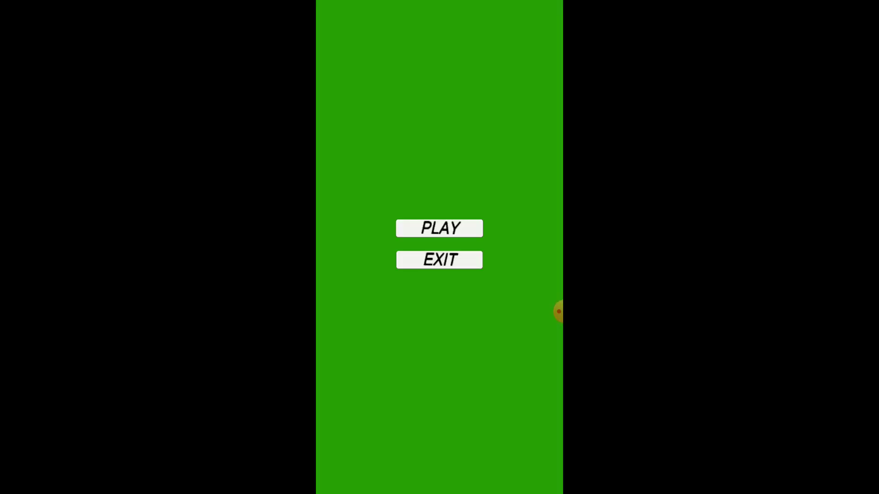
{"action": "left_click", "coordinate": [439, 260]}
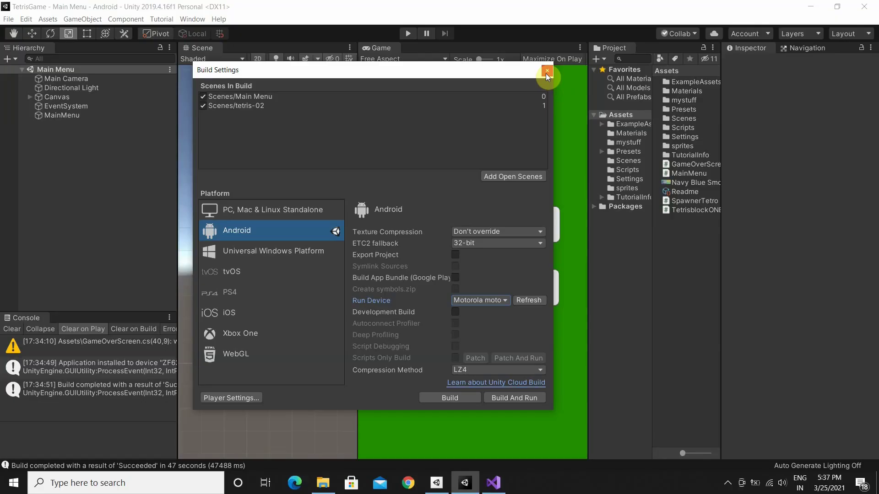
{"action": "left_click", "coordinate": [546, 73]}
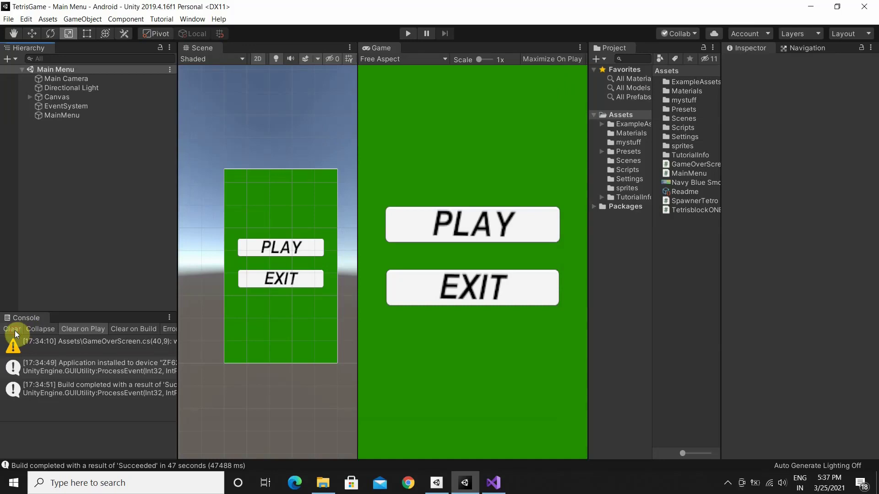
Clear the console, enter play mode, start the game and drop the rotated magenta T piece.
{"action": "left_click", "coordinate": [13, 329]}
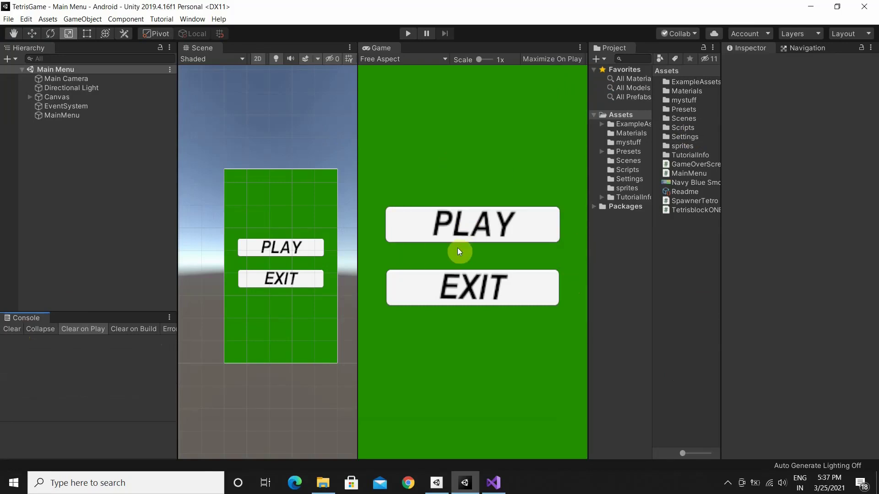
{"action": "left_click", "coordinate": [409, 34]}
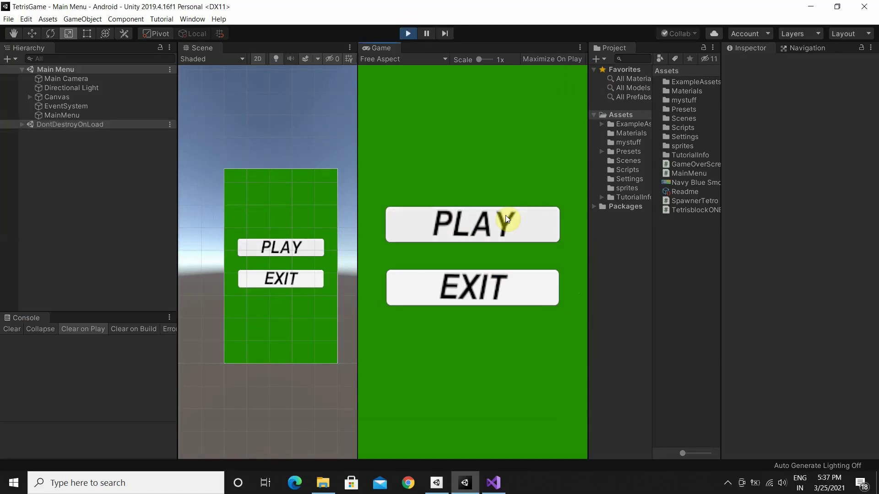
{"action": "left_click", "coordinate": [455, 230]}
{"action": "key", "text": "Up"}
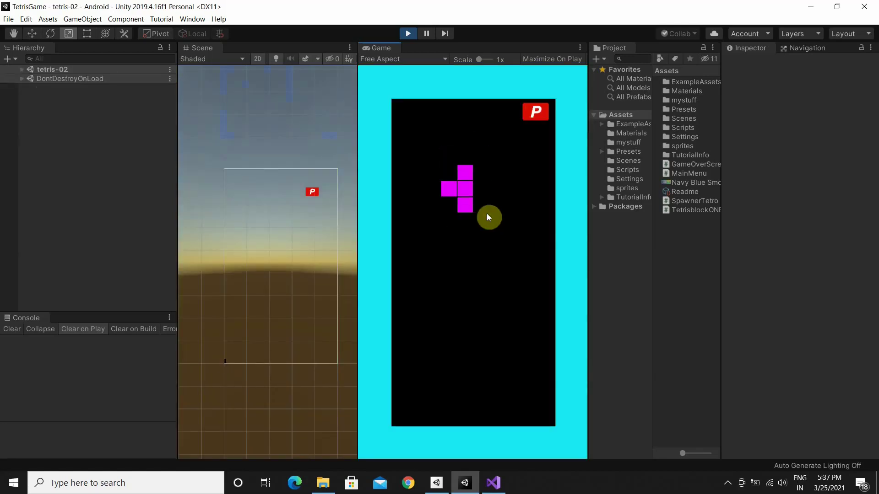
{"action": "key", "text": "Up"}
{"action": "key", "text": "Down"}
{"action": "key", "text": "Down"}
{"action": "key", "text": "Down"}
{"action": "key", "text": "Down"}
{"action": "key", "text": "Down"}
{"action": "key", "text": "Down"}
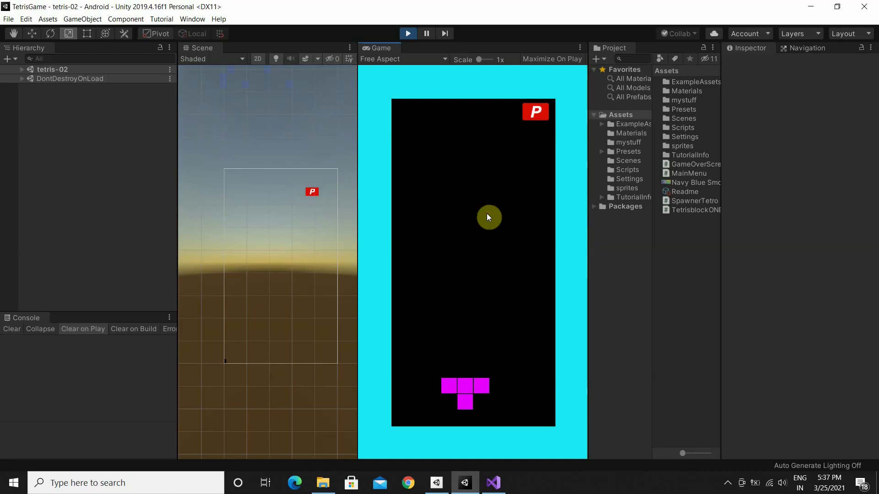
Place the orange L piece horizontally, shift the red Z piece left, then pause and resume.
{"action": "key", "text": "Right"}
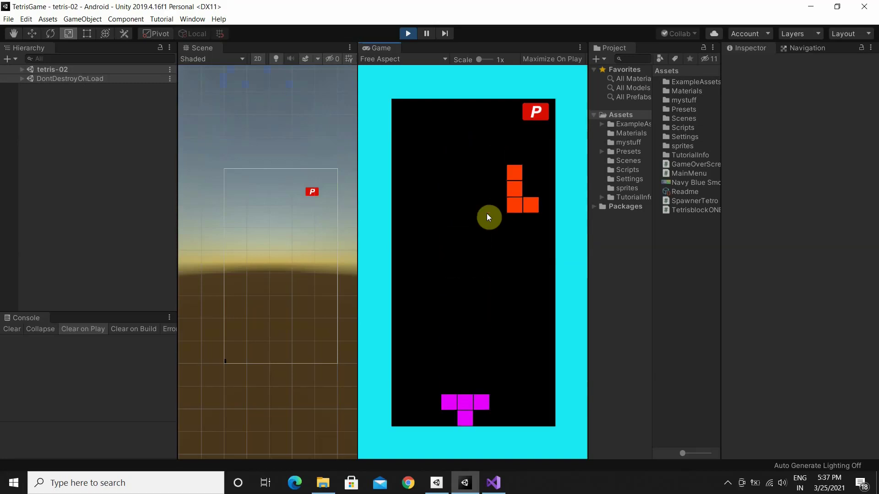
{"action": "key", "text": "Up"}
{"action": "key", "text": "Right"}
{"action": "key", "text": "Down"}
{"action": "key", "text": "Down"}
{"action": "key", "text": "Down"}
{"action": "key", "text": "Down"}
{"action": "key", "text": "Down"}
{"action": "key", "text": "Down"}
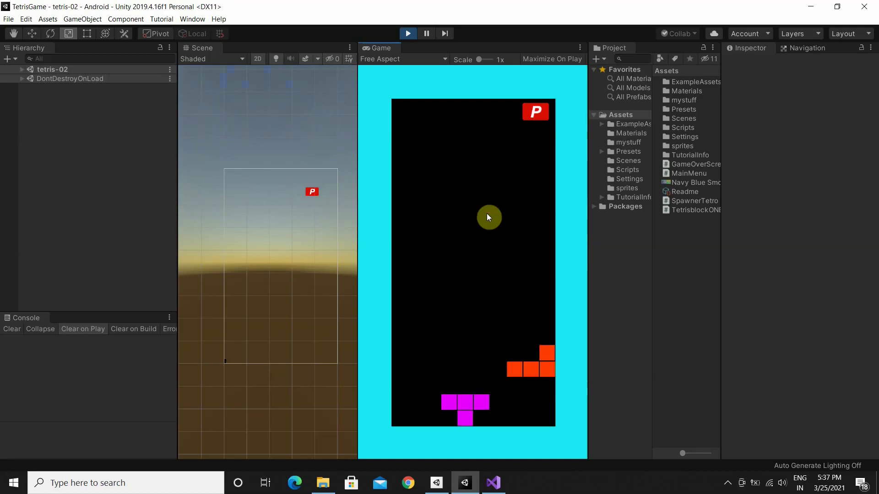
{"action": "key", "text": "Down"}
{"action": "key", "text": "Down"}
{"action": "key", "text": "Down"}
{"action": "key", "text": "Left"}
{"action": "key", "text": "Left"}
{"action": "key", "text": "Left"}
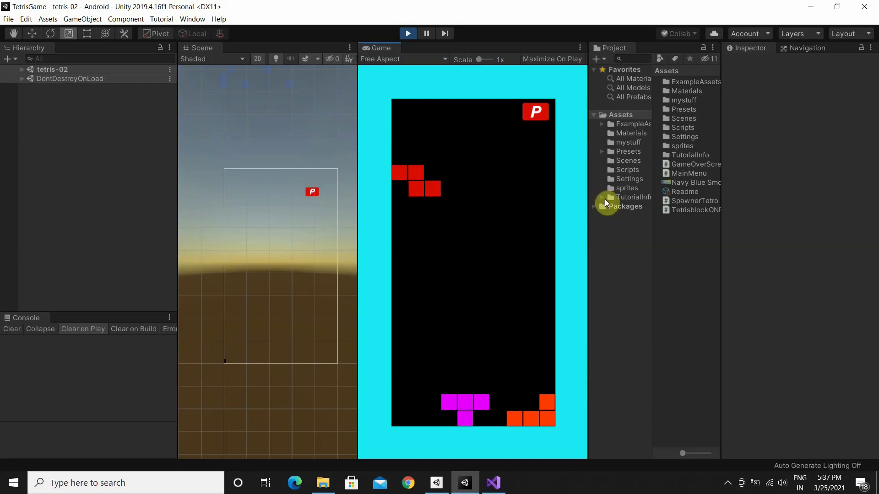
{"action": "left_click", "coordinate": [535, 113]}
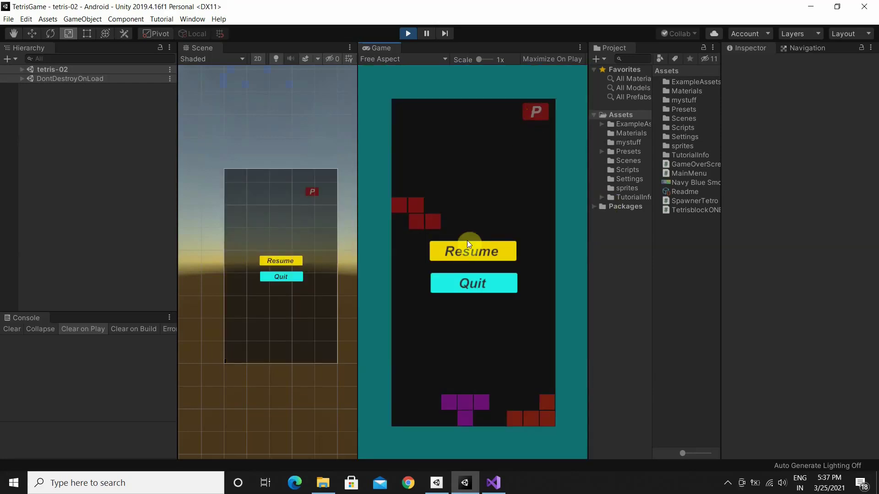
{"action": "left_click", "coordinate": [485, 245]}
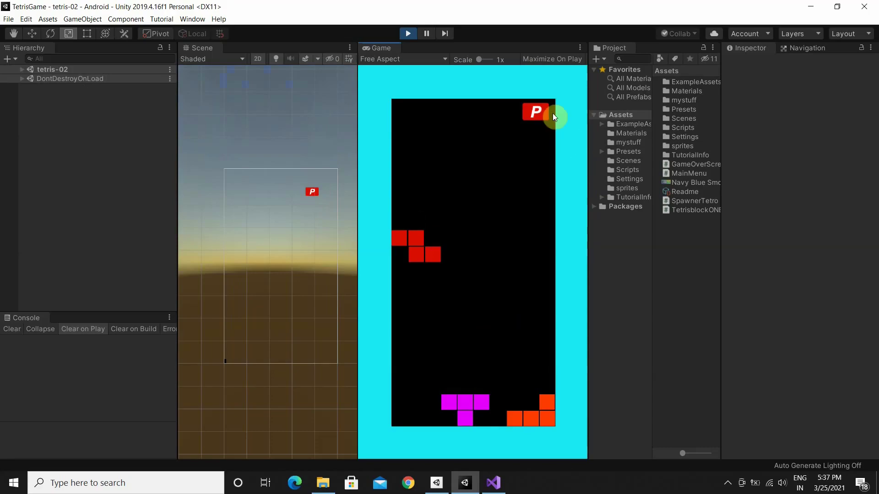